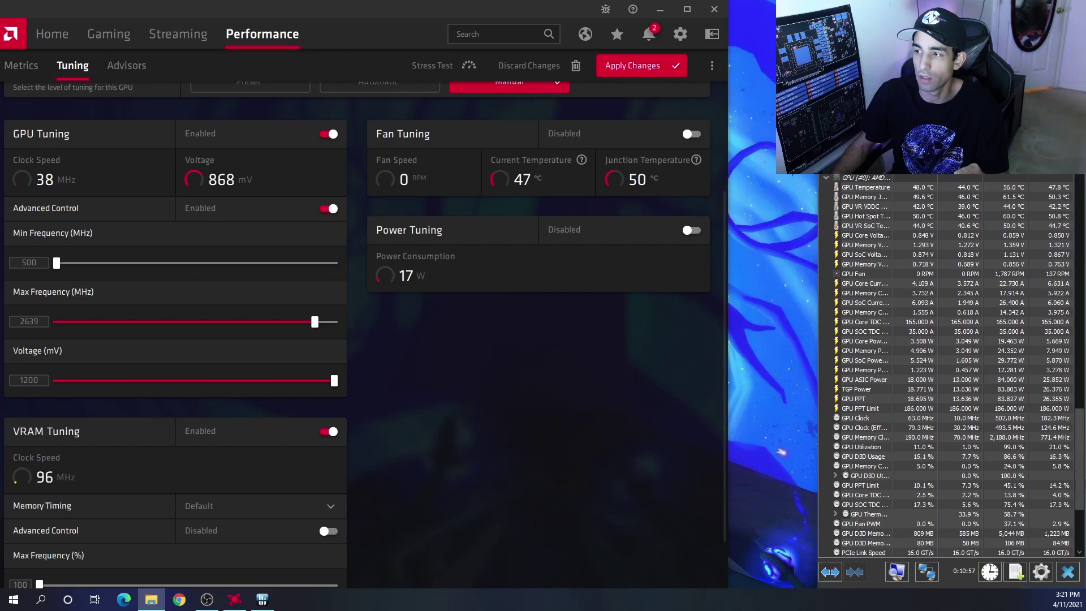
Run Run.bat from amdvbflash_windows, note its 'cannot load driver' error, and close the console.
{"action": "left_click", "coordinate": [151, 599]}
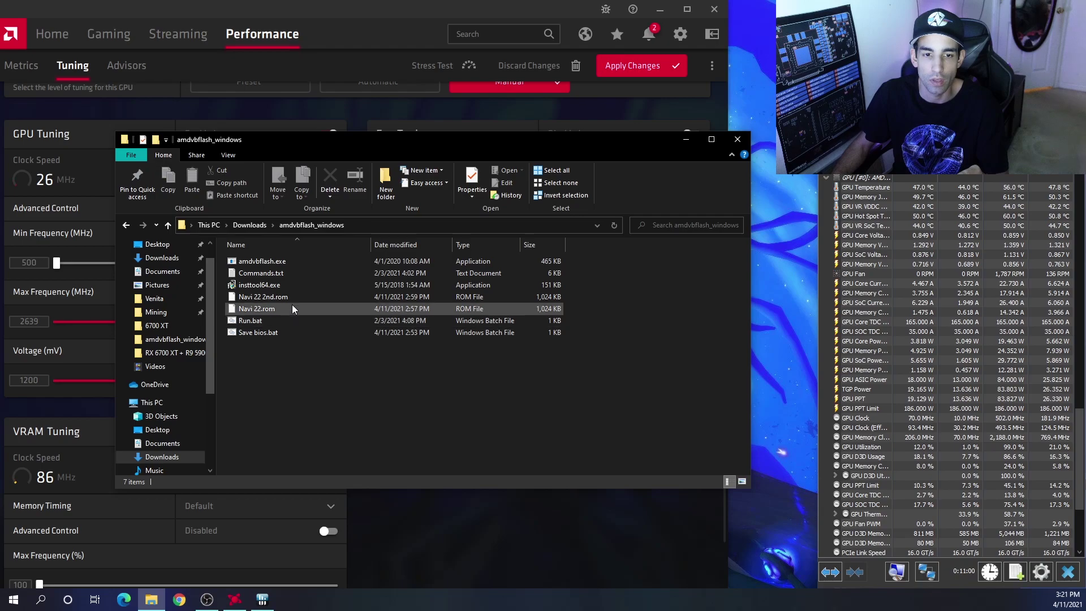
{"action": "double_click", "coordinate": [293, 321]}
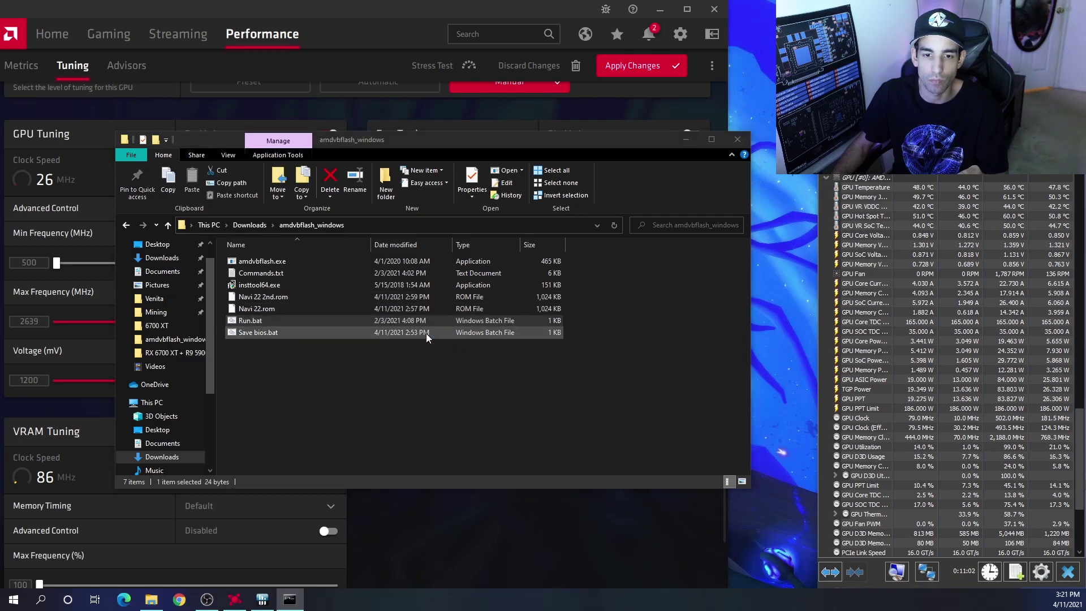
{"action": "left_click_drag", "start_coordinate": [879, 117], "coordinate": [488, 90]}
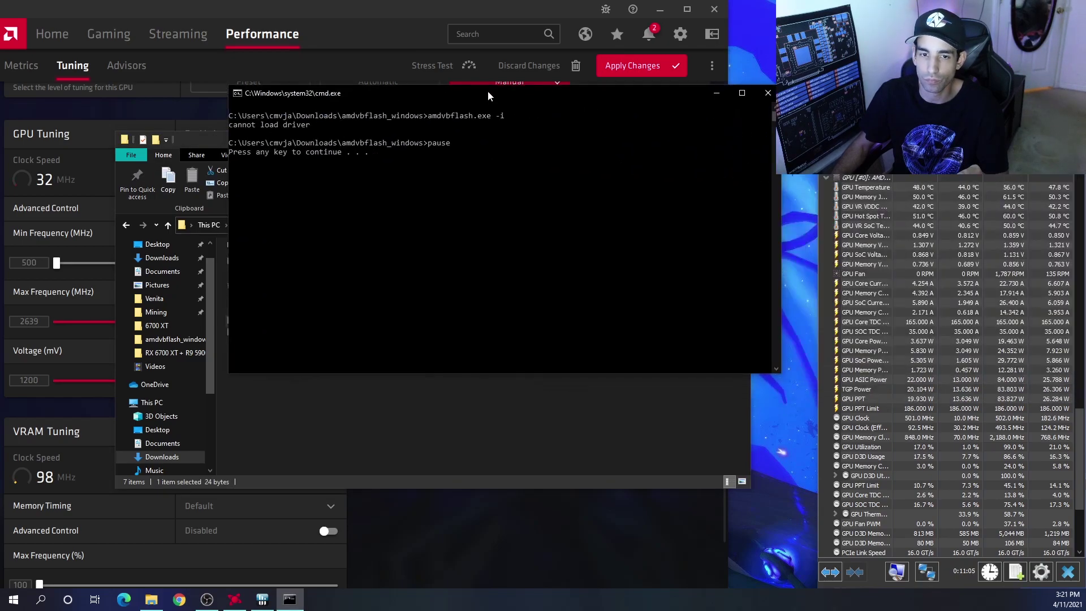
{"action": "left_click_drag", "start_coordinate": [310, 133], "coordinate": [231, 128]}
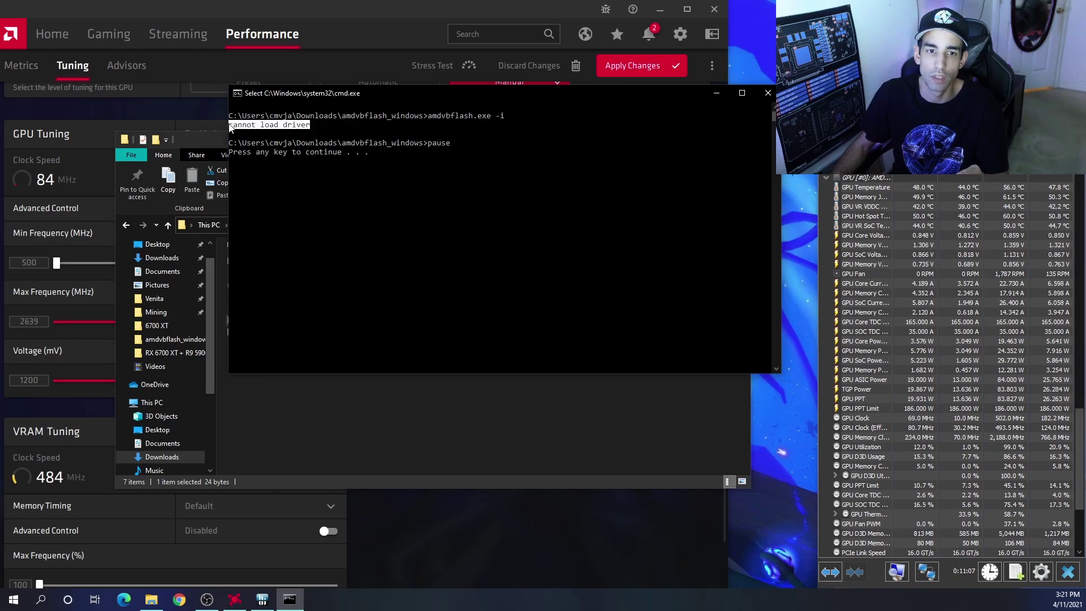
{"action": "left_click", "coordinate": [768, 93]}
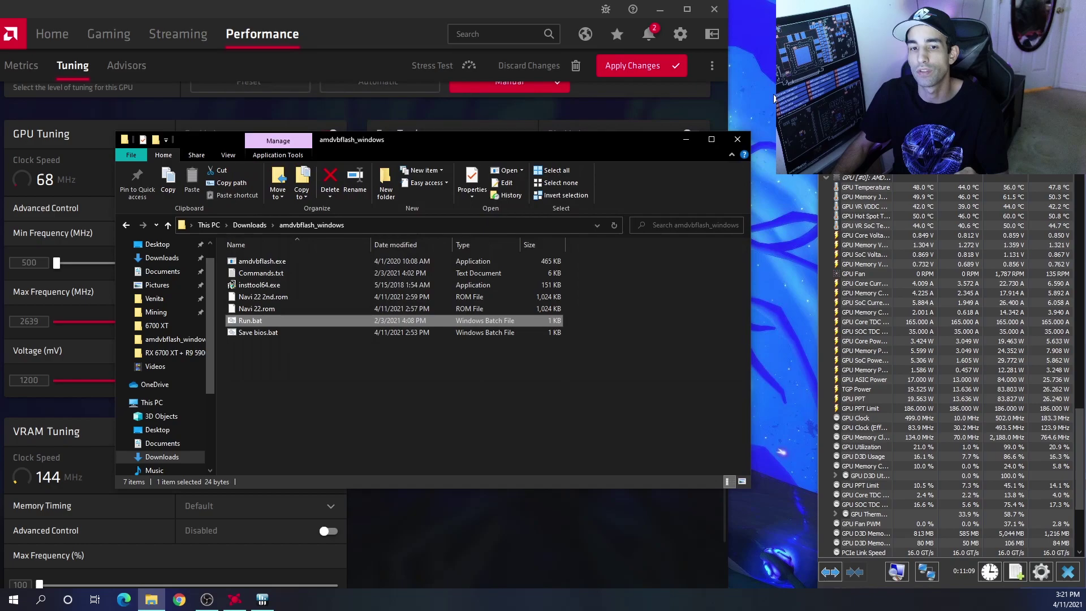
Launch GPU-Z over the folder to show the RX 6700 XT with BIOS 020.002.000.019.000000.
{"action": "left_click", "coordinate": [10, 606]}
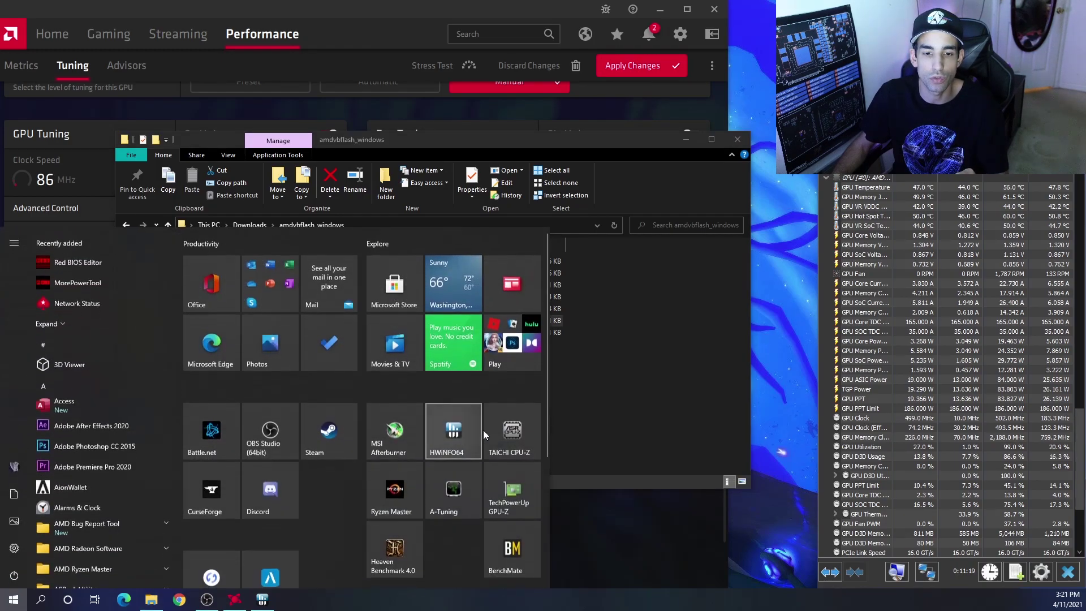
{"action": "left_click", "coordinate": [497, 479]}
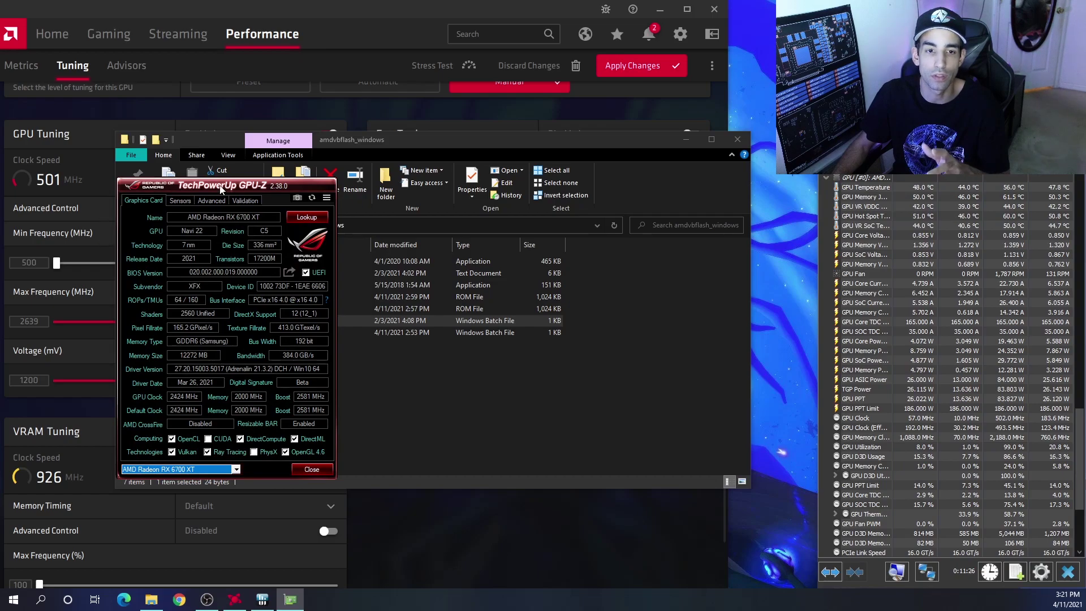
{"action": "left_click_drag", "start_coordinate": [220, 188], "coordinate": [266, 191]}
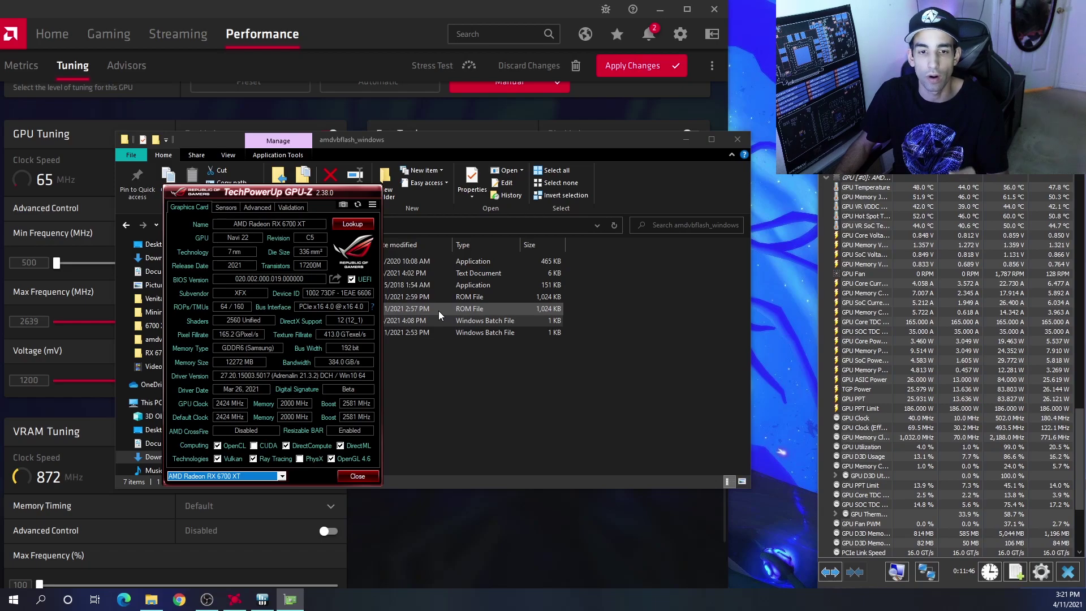
Check the Navi 22 2nd.rom backup in the folder behind GPU-Z.
{"action": "left_click_drag", "start_coordinate": [244, 194], "coordinate": [139, 195]}
{"action": "left_click", "coordinate": [545, 310]}
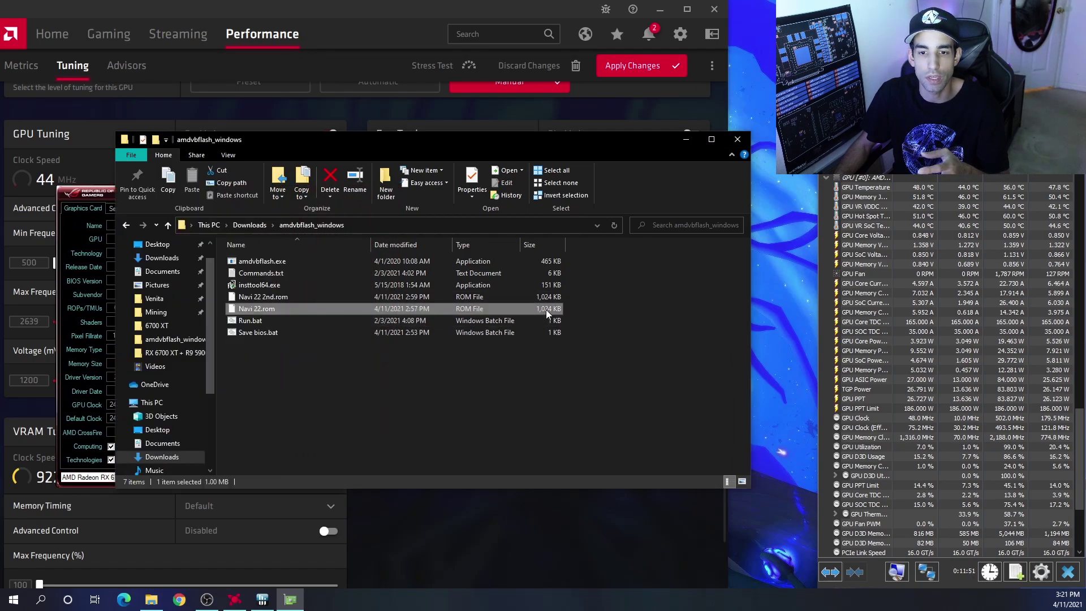
{"action": "left_click", "coordinate": [286, 296]}
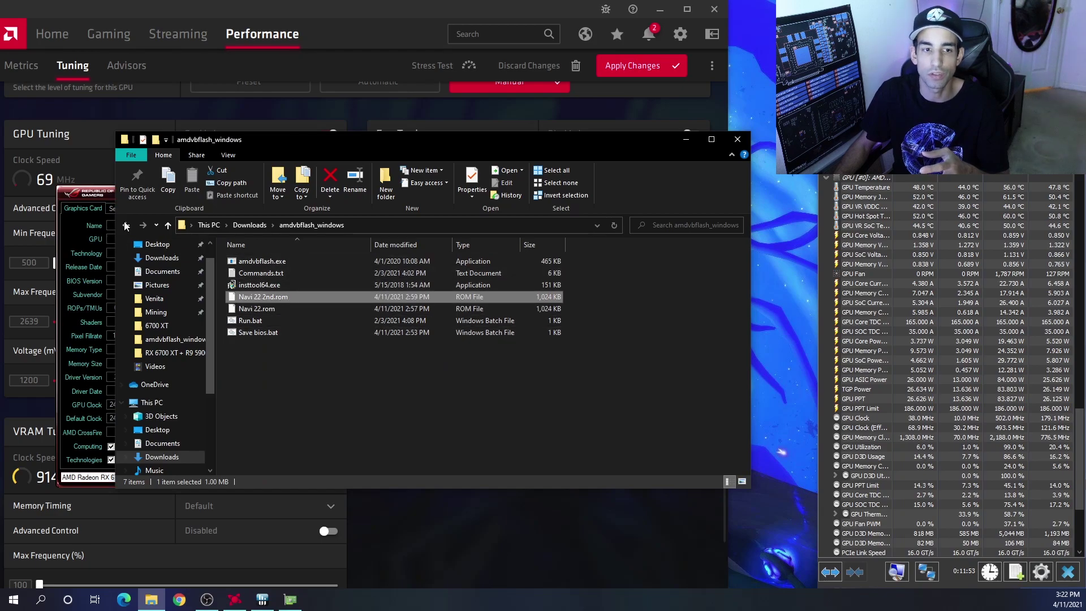
{"action": "left_click_drag", "start_coordinate": [103, 199], "coordinate": [199, 194]}
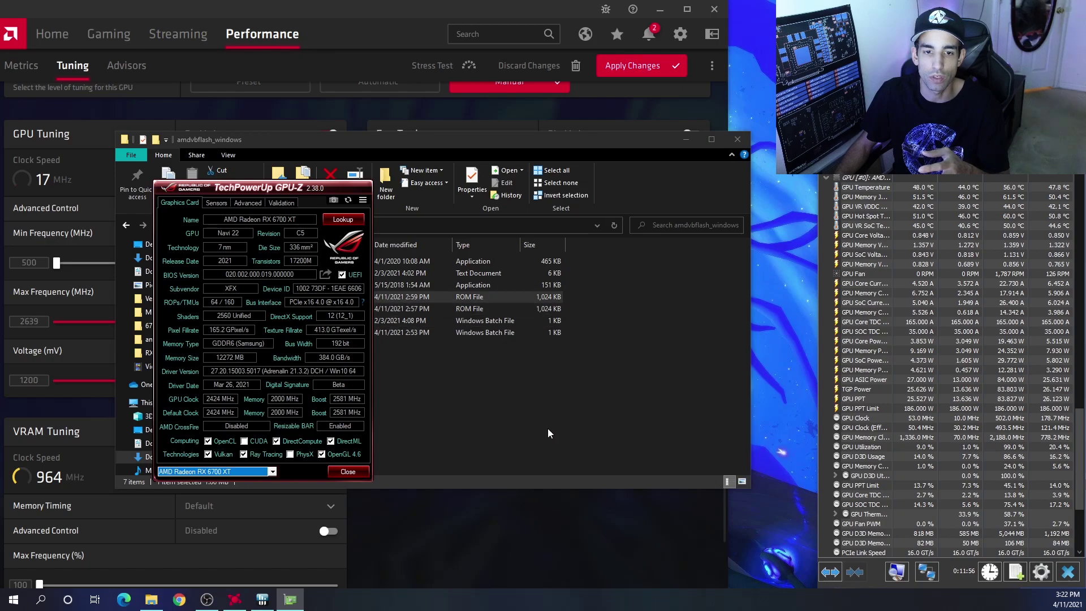
Look at GPU-Z's BIOS save options without saving, then close GPU-Z.
{"action": "left_click", "coordinate": [326, 275]}
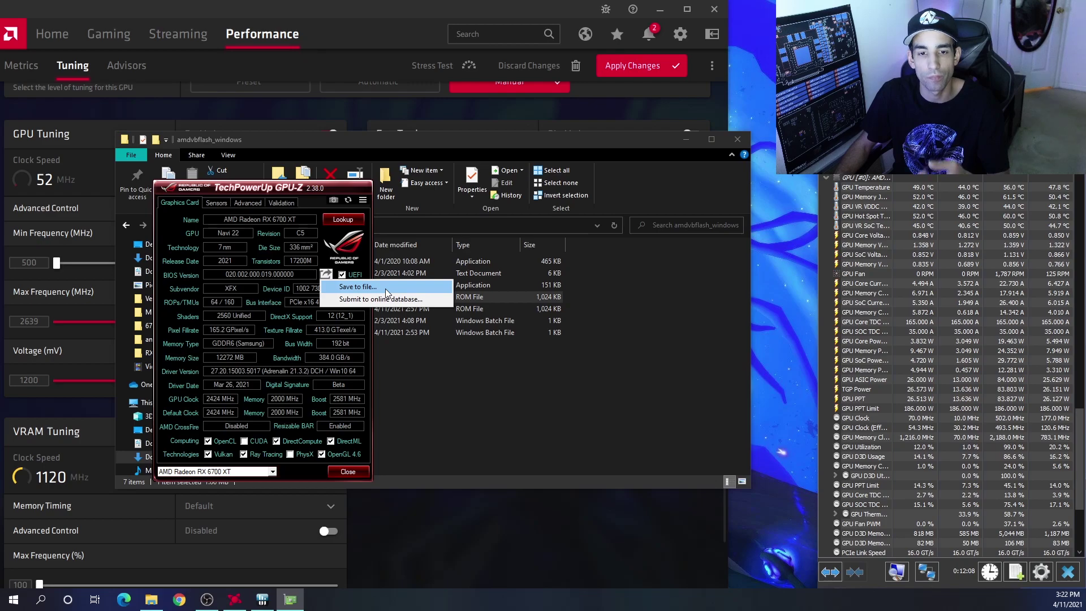
{"action": "left_click", "coordinate": [356, 476]}
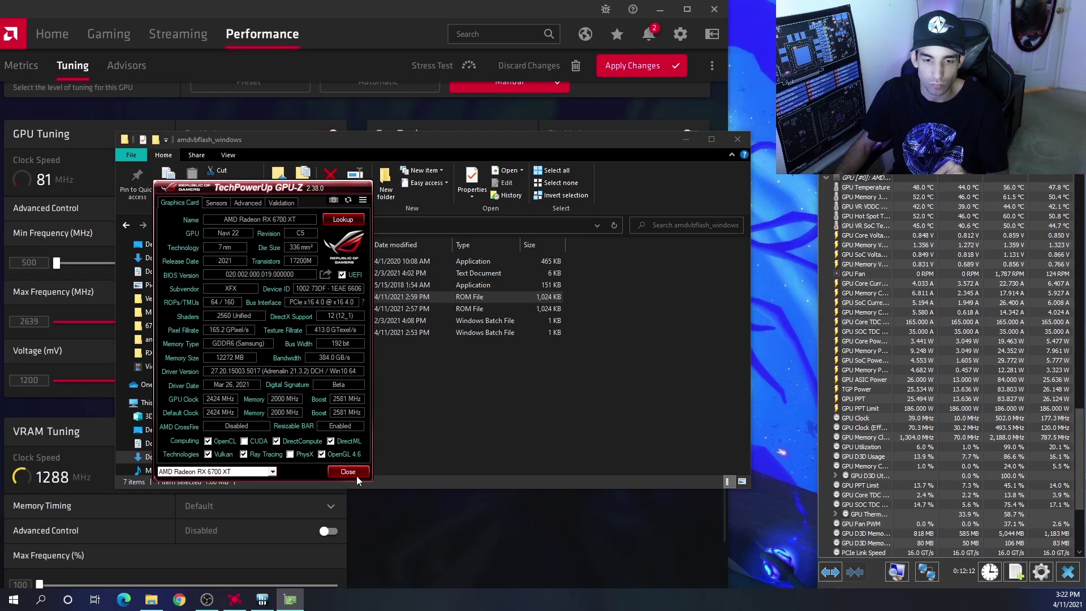
{"action": "left_click", "coordinate": [356, 475]}
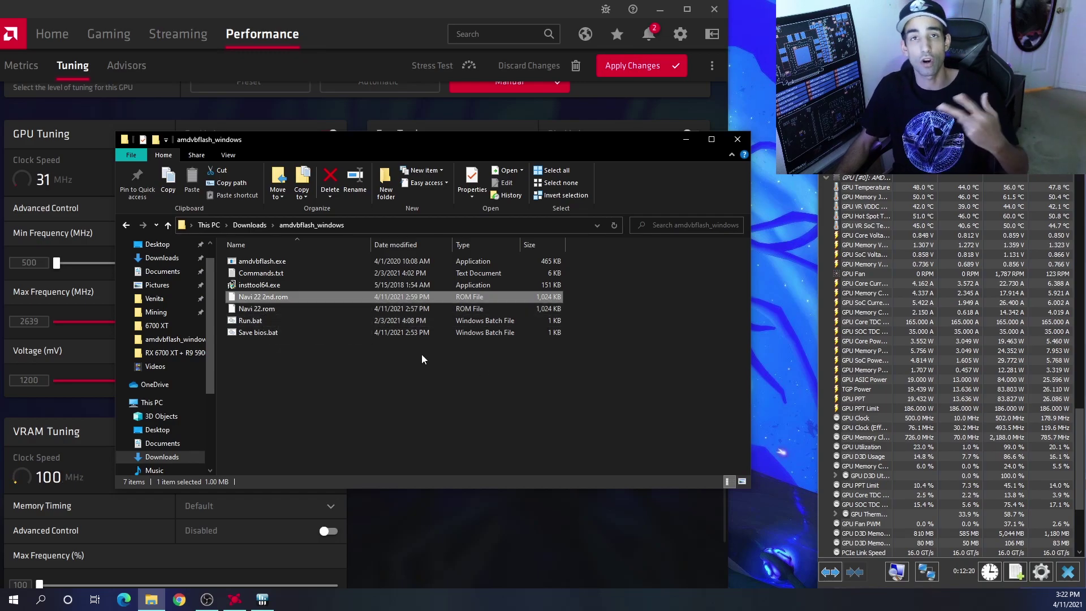
Select the Navi 22.rom backup and launch MorePowerTool from the Start menu.
{"action": "left_click", "coordinate": [308, 310]}
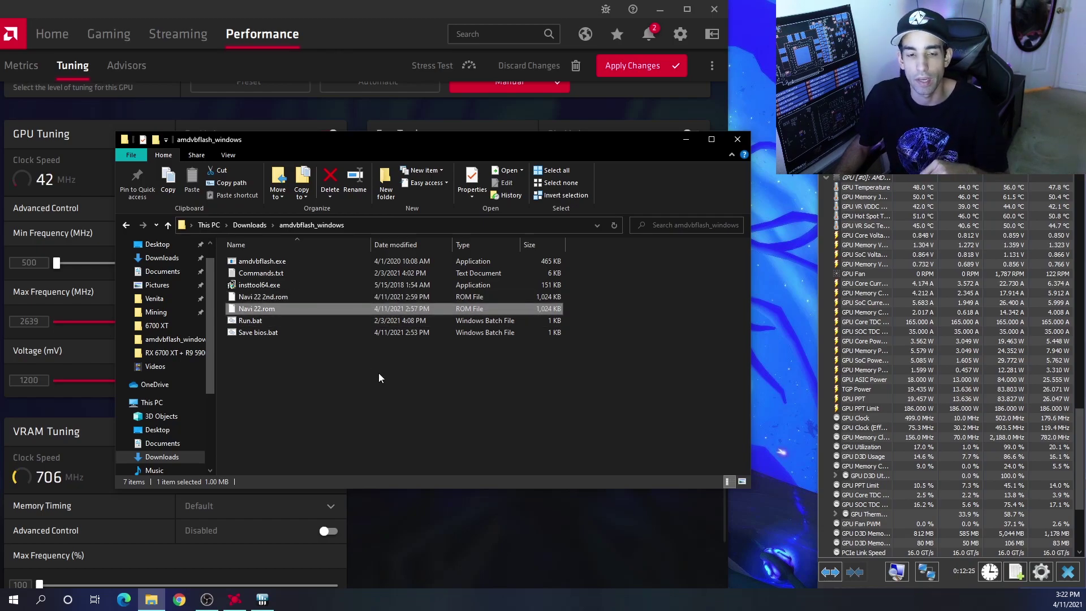
{"action": "left_click", "coordinate": [14, 599]}
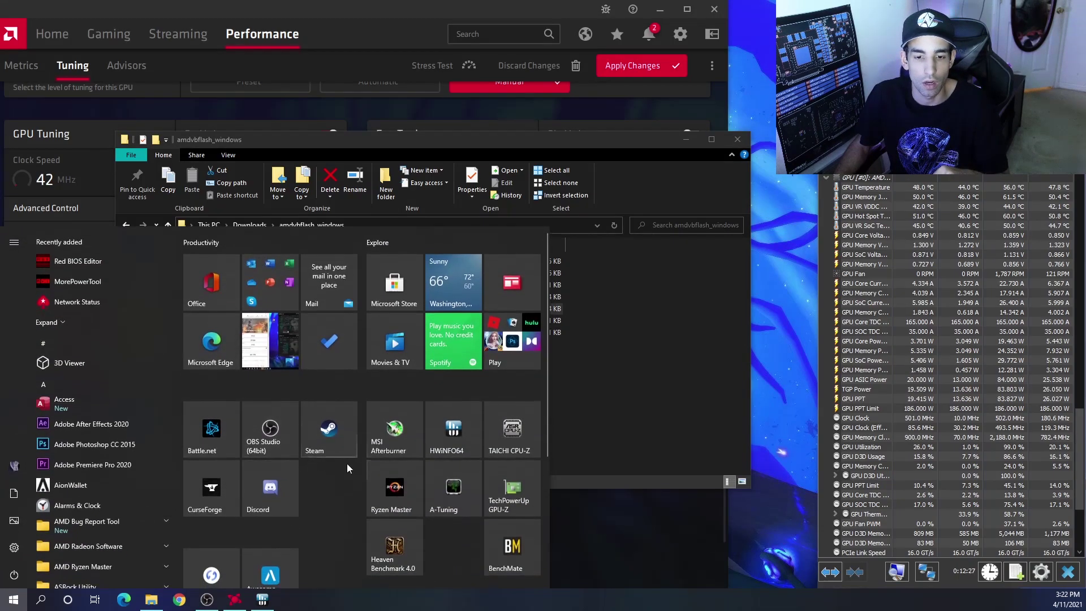
{"action": "scroll", "coordinate": [348, 463], "scroll_direction": "down", "scroll_amount": 5}
{"action": "left_click", "coordinate": [471, 530]}
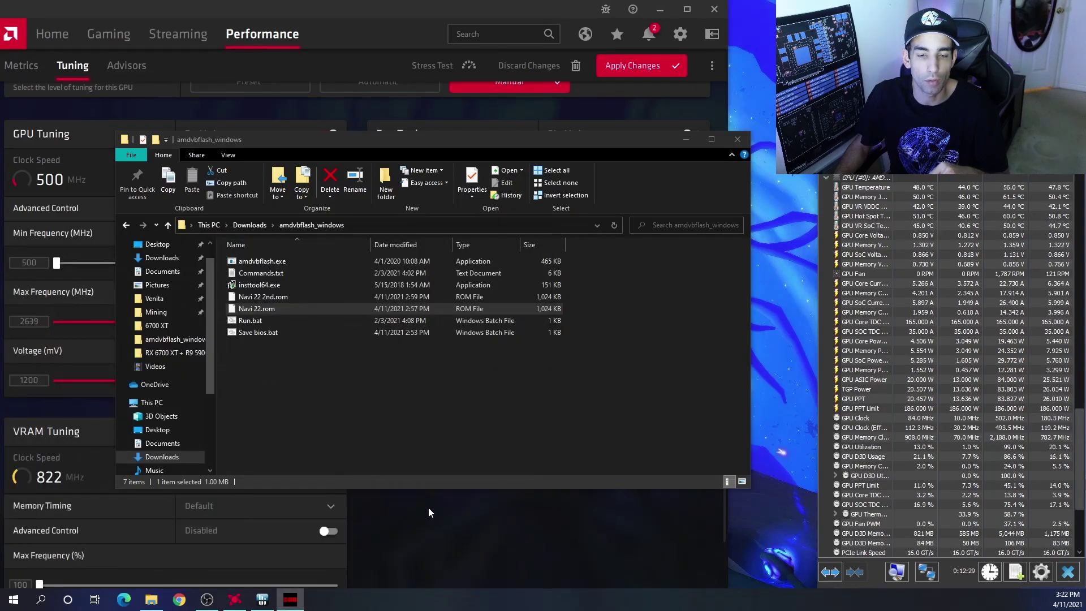
{"action": "left_click_drag", "start_coordinate": [374, 219], "coordinate": [238, 256]}
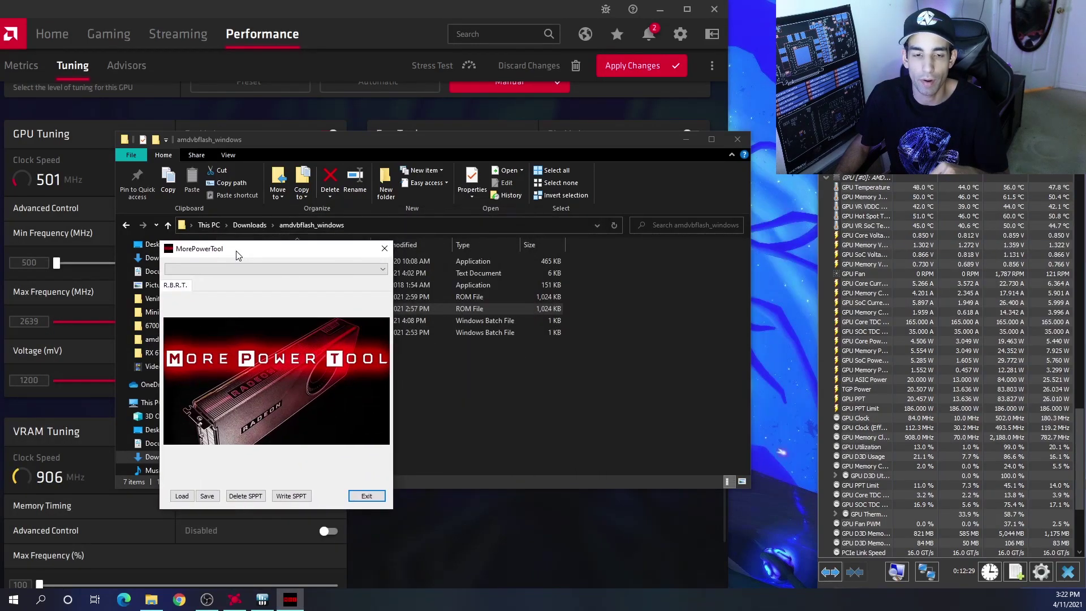
Load Navi 22.rom for the RX 6700 XT and view its 2800 MHz GFX and 1075 MHz memory limits.
{"action": "left_click", "coordinate": [241, 267]}
{"action": "left_click", "coordinate": [242, 285]}
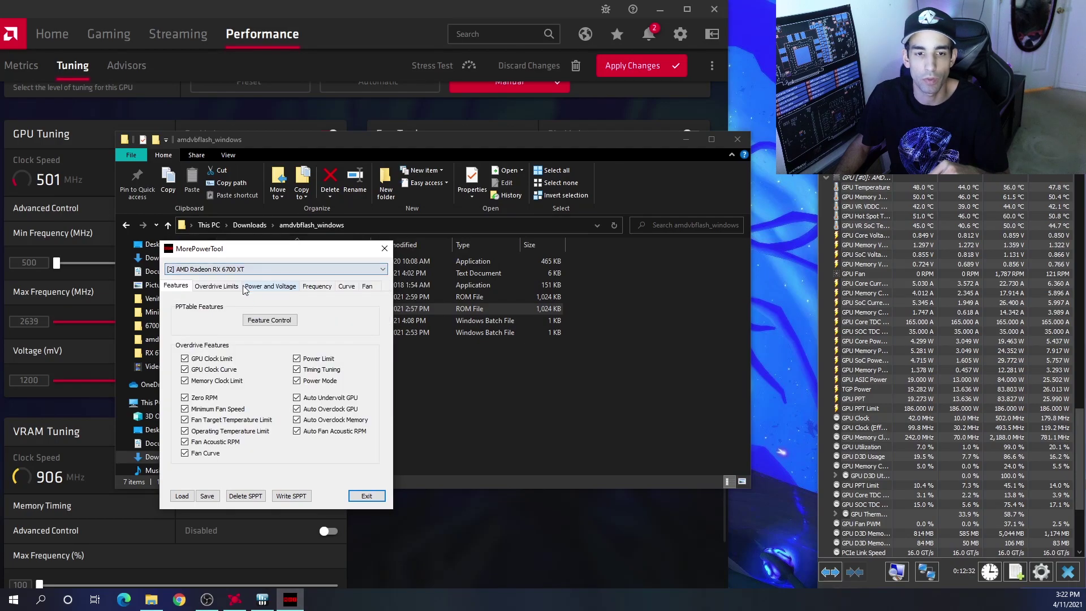
{"action": "left_click", "coordinate": [183, 498]}
{"action": "left_click", "coordinate": [228, 328]}
{"action": "left_click", "coordinate": [535, 519]}
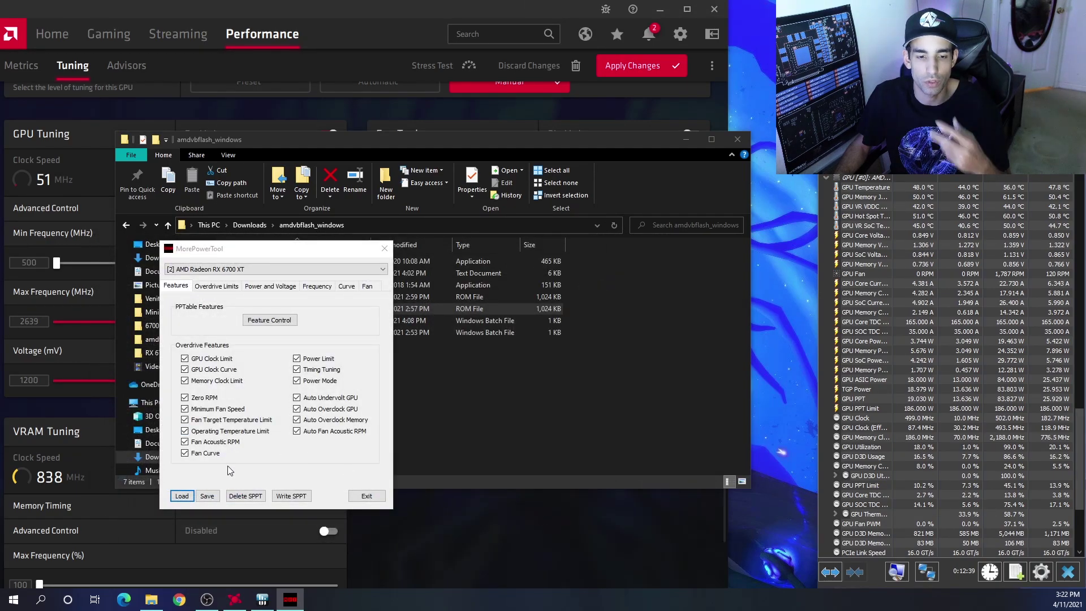
{"action": "left_click", "coordinate": [205, 288]}
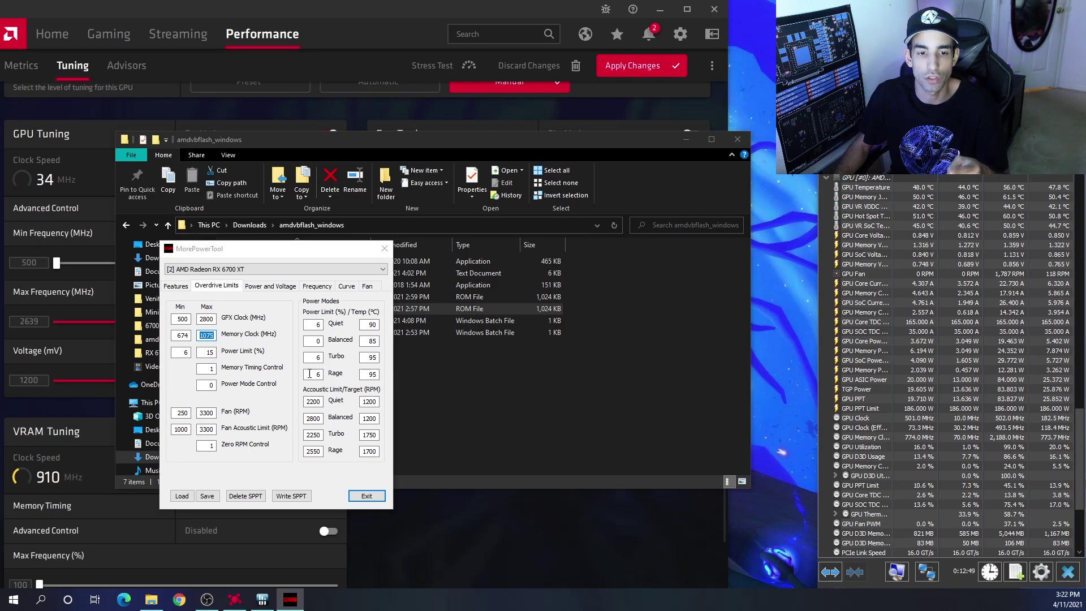
{"action": "left_click", "coordinate": [521, 547]}
Enable VRAM advanced control, push max frequency to 2200 MHz, then back to about 2152 MHz.
{"action": "scroll", "coordinate": [392, 497], "scroll_direction": "down", "scroll_amount": 1}
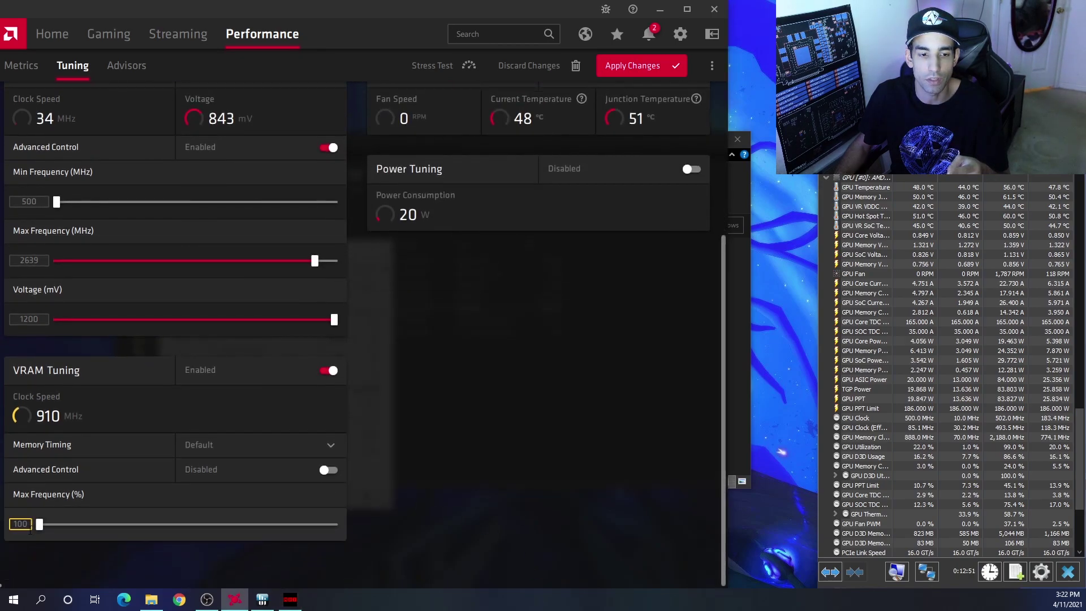
{"action": "left_click", "coordinate": [334, 469]}
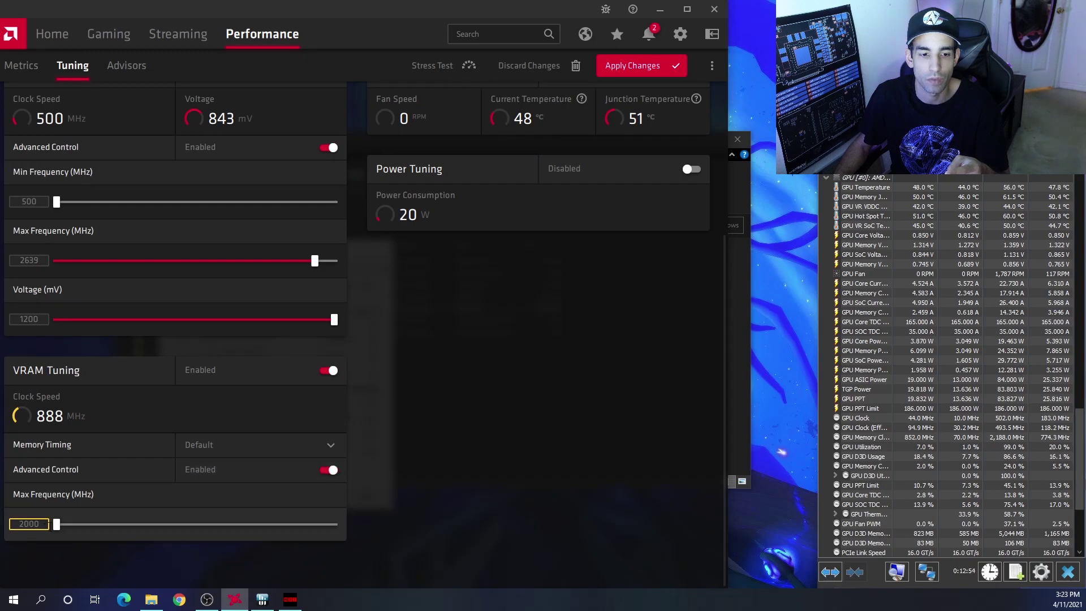
{"action": "left_click_drag", "start_coordinate": [56, 525], "coordinate": [523, 525]}
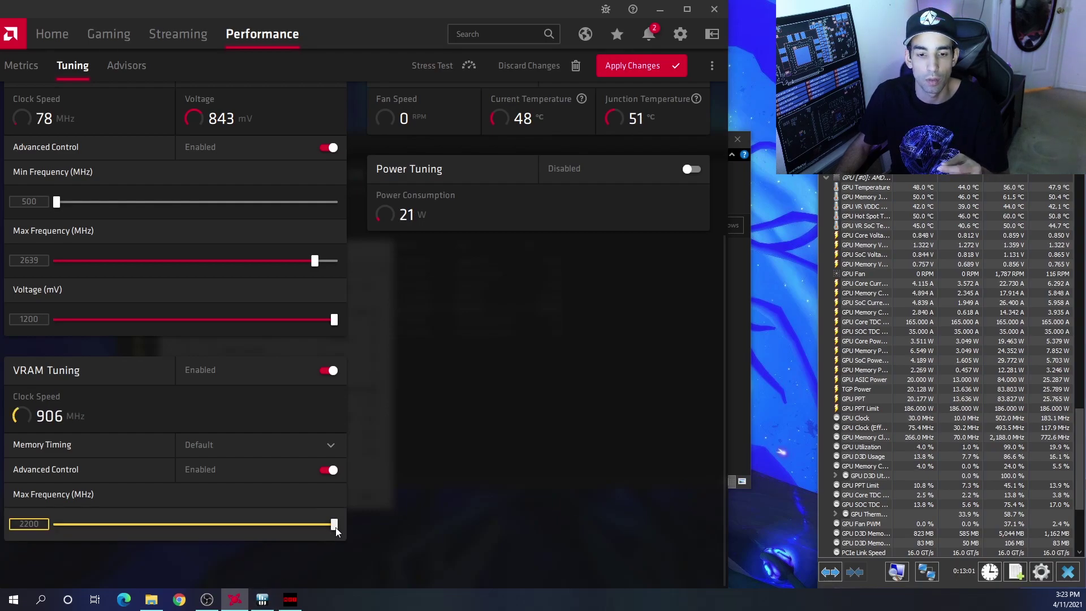
{"action": "left_click_drag", "start_coordinate": [290, 530], "coordinate": [276, 531]}
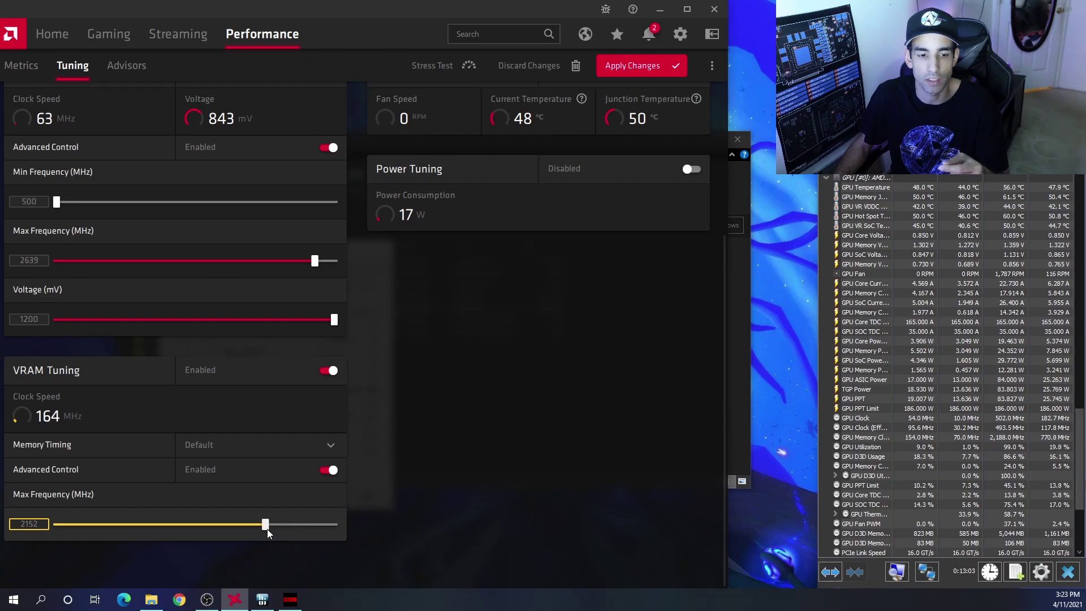
Compare the 1075 MHz Memory Clock limit with the 1000 MHz Memory DPM 3, then exit MorePowerTool.
{"action": "left_click", "coordinate": [290, 599]}
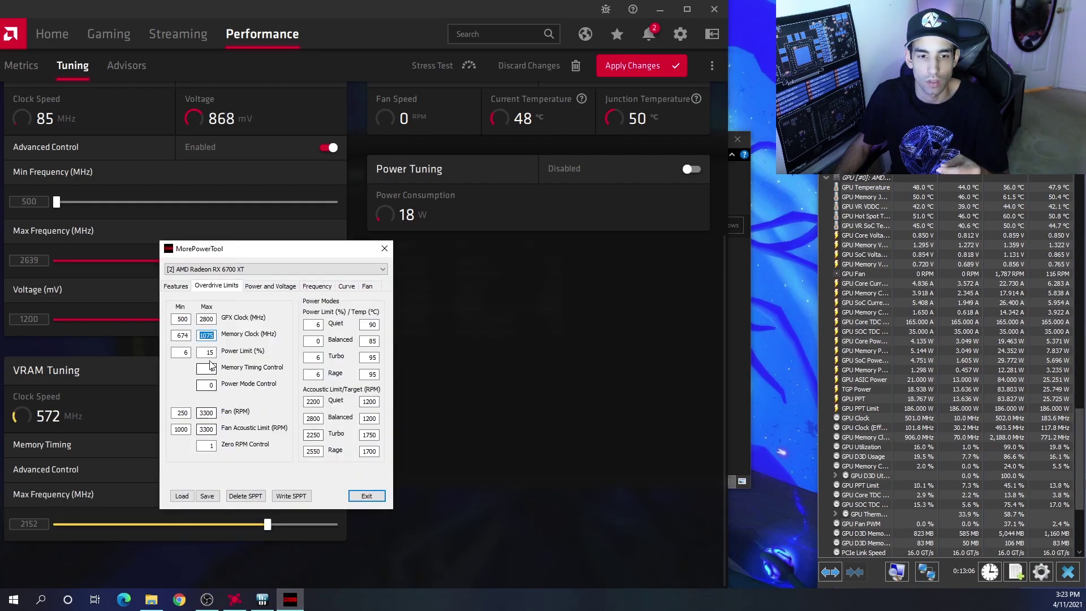
{"action": "left_click", "coordinate": [204, 335]}
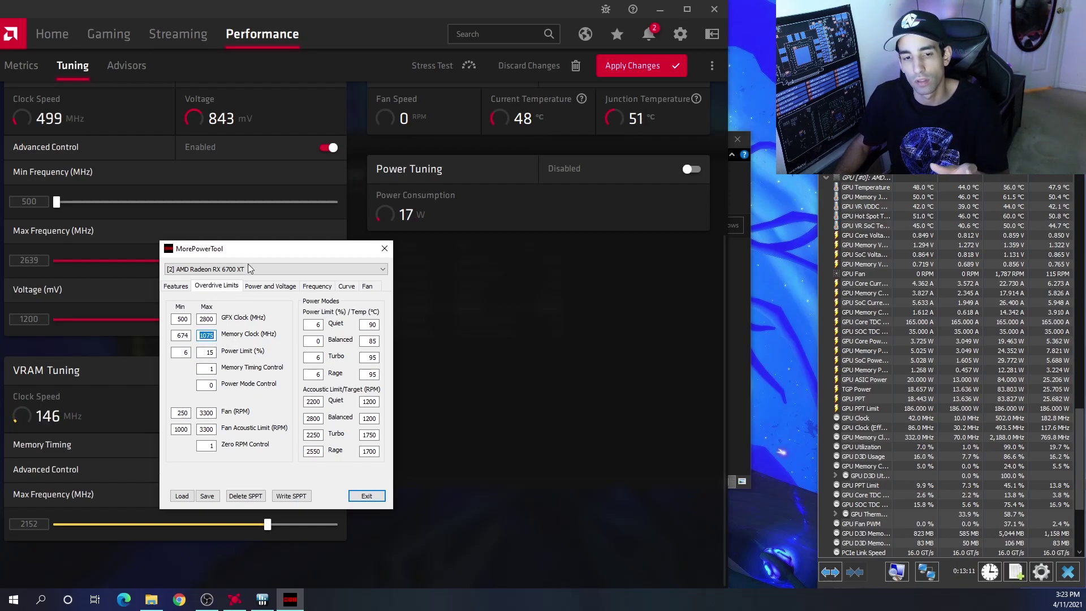
{"action": "left_click", "coordinate": [316, 286]}
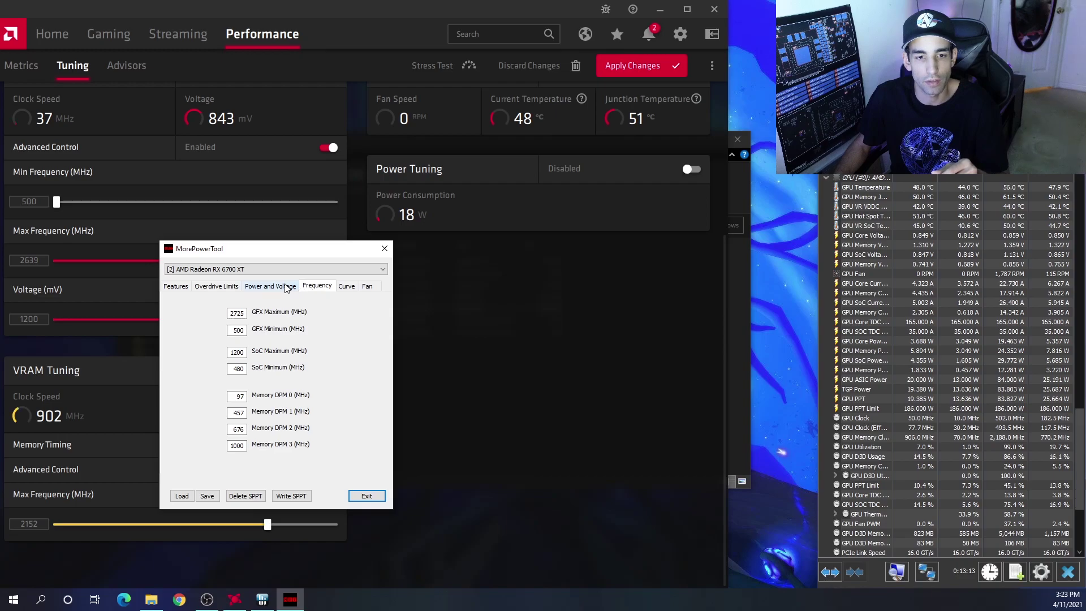
{"action": "double_click", "coordinate": [231, 445]}
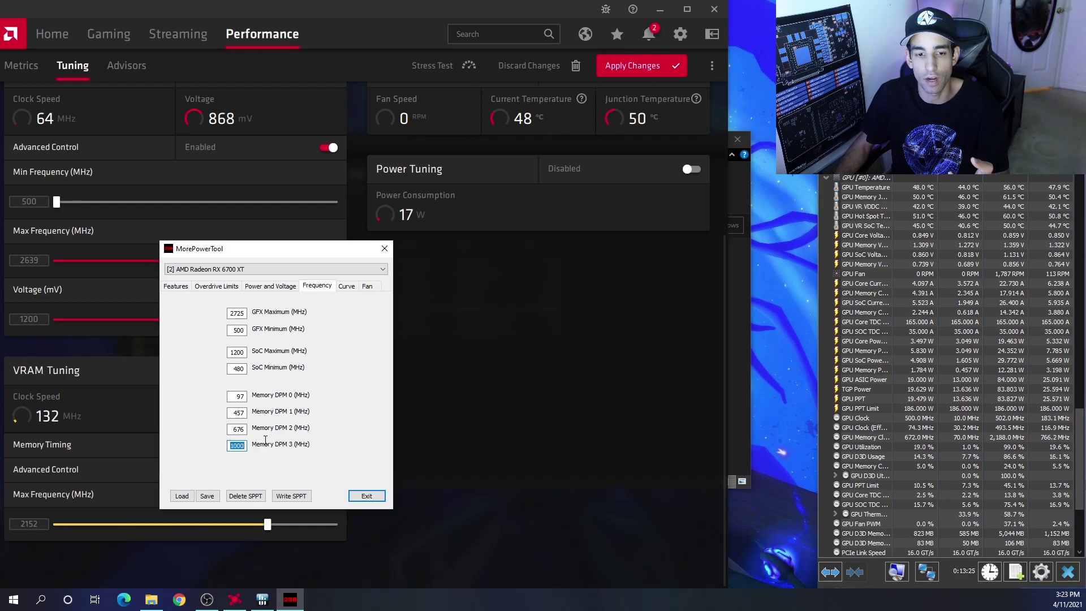
{"action": "left_click", "coordinate": [209, 288]}
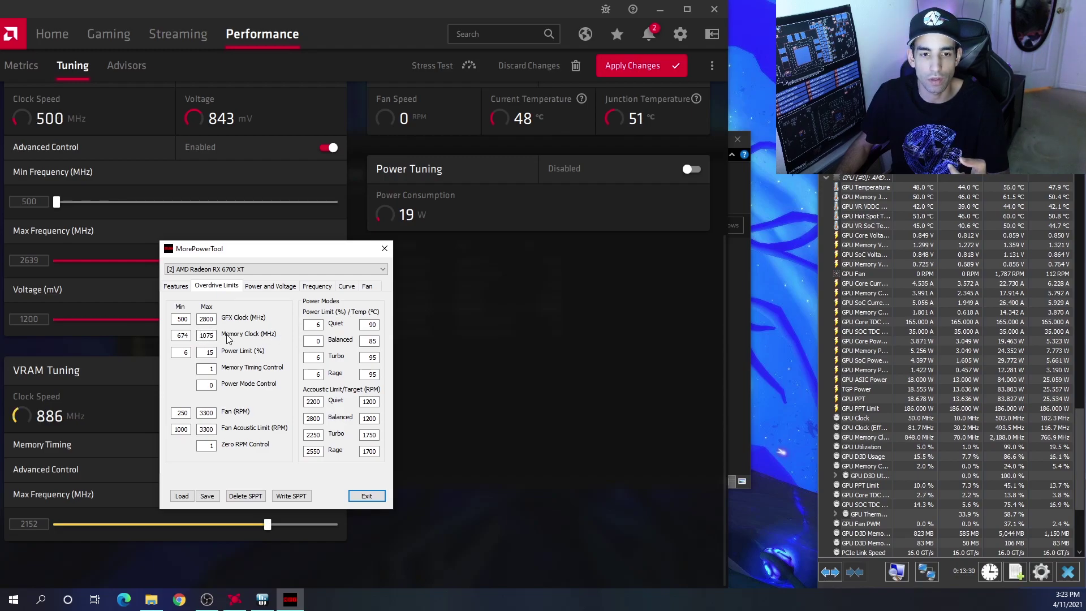
{"action": "left_click", "coordinate": [316, 286]}
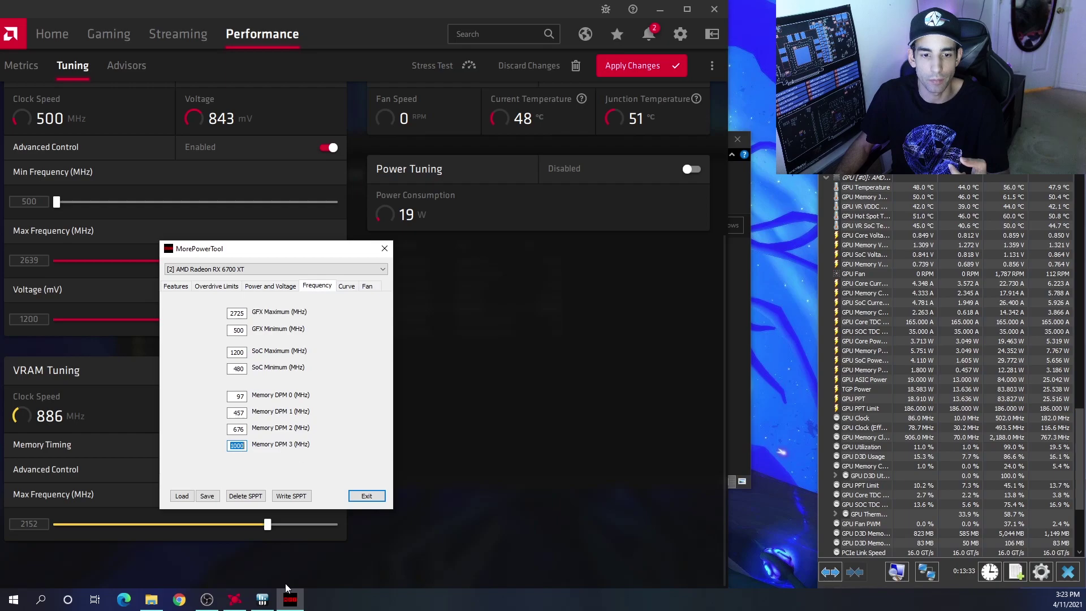
{"action": "left_click", "coordinate": [366, 496]}
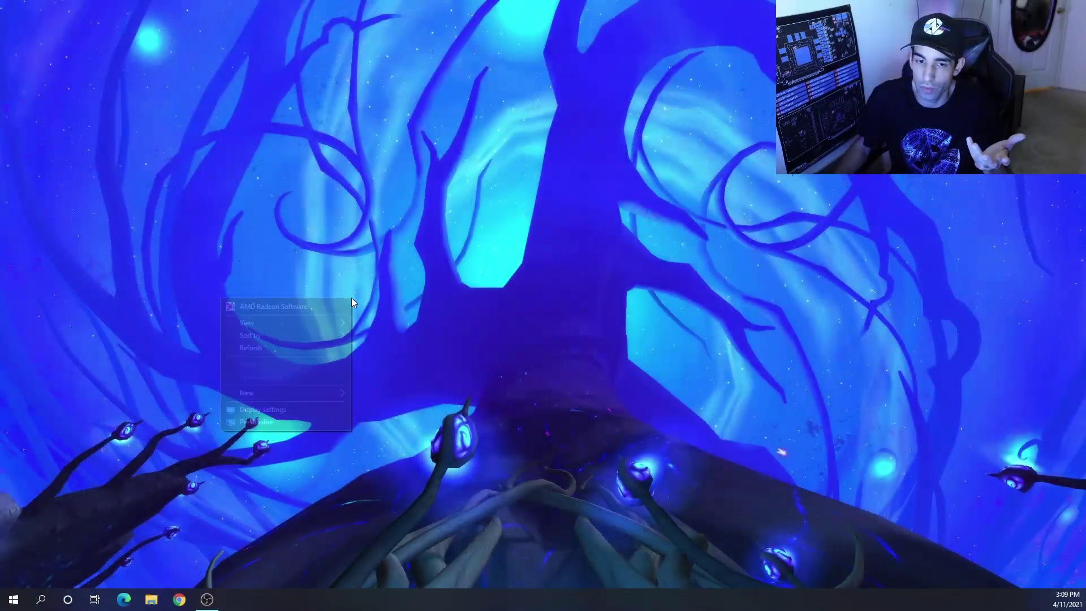
Relaunch Radeon Software on the left and open HWiNFO64 beside it on the GPU sensor readings.
{"action": "left_click", "coordinate": [313, 311]}
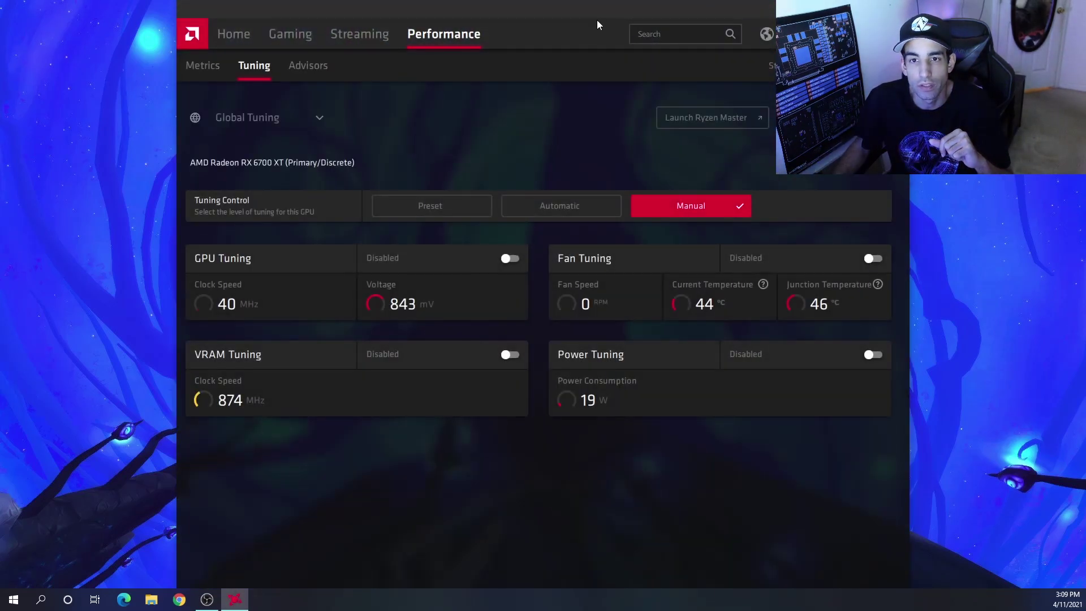
{"action": "left_click_drag", "start_coordinate": [596, 22], "coordinate": [409, 13]}
{"action": "left_click", "coordinate": [13, 599]}
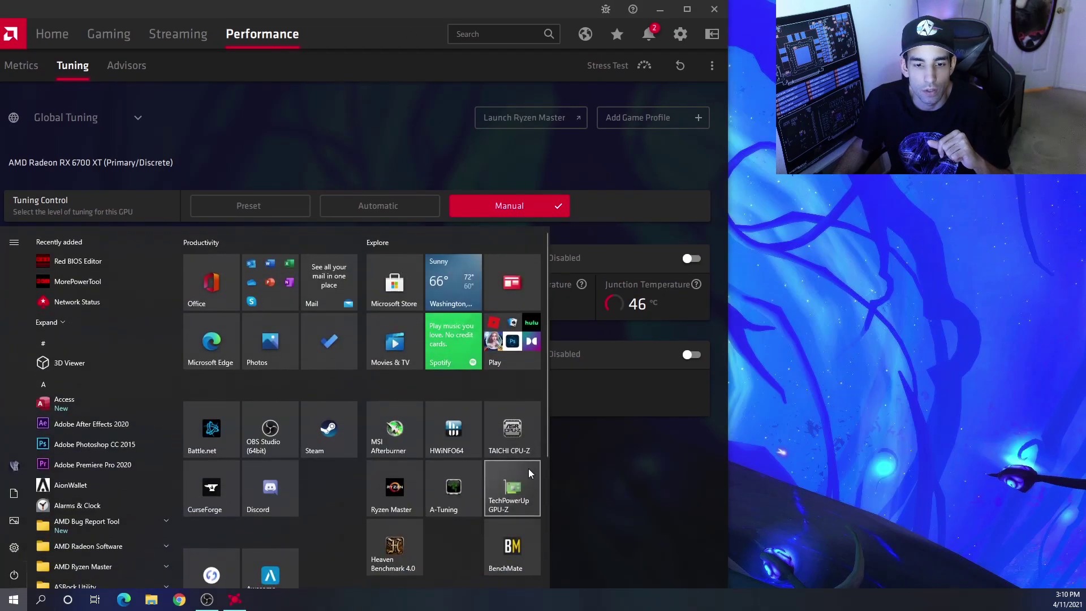
{"action": "left_click", "coordinate": [442, 427]}
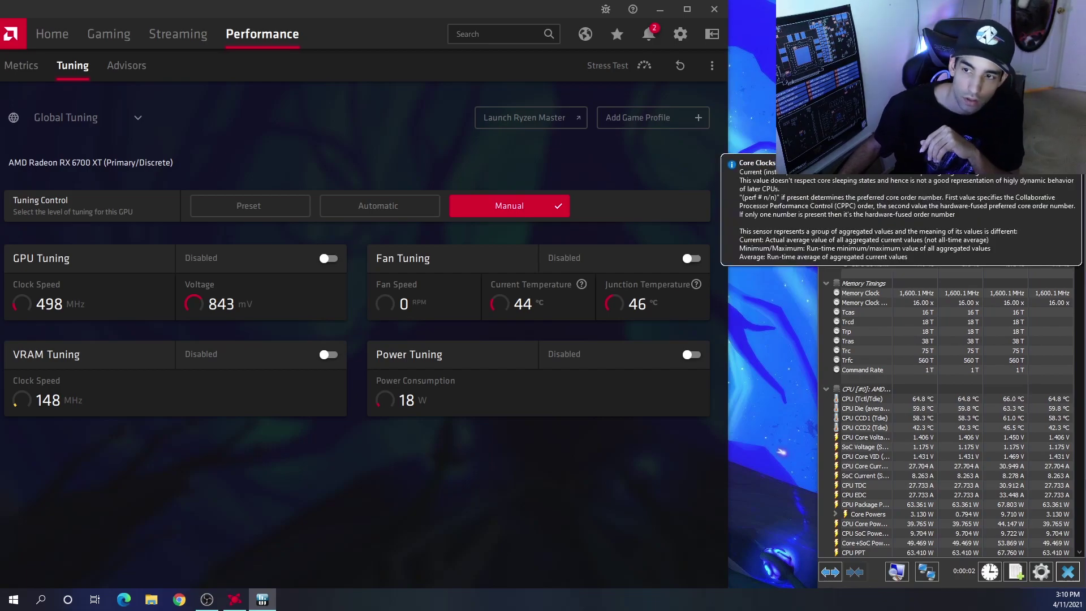
{"action": "scroll", "coordinate": [945, 365], "scroll_direction": "down", "scroll_amount": 9}
{"action": "scroll", "coordinate": [1080, 499], "scroll_direction": "down", "scroll_amount": 10}
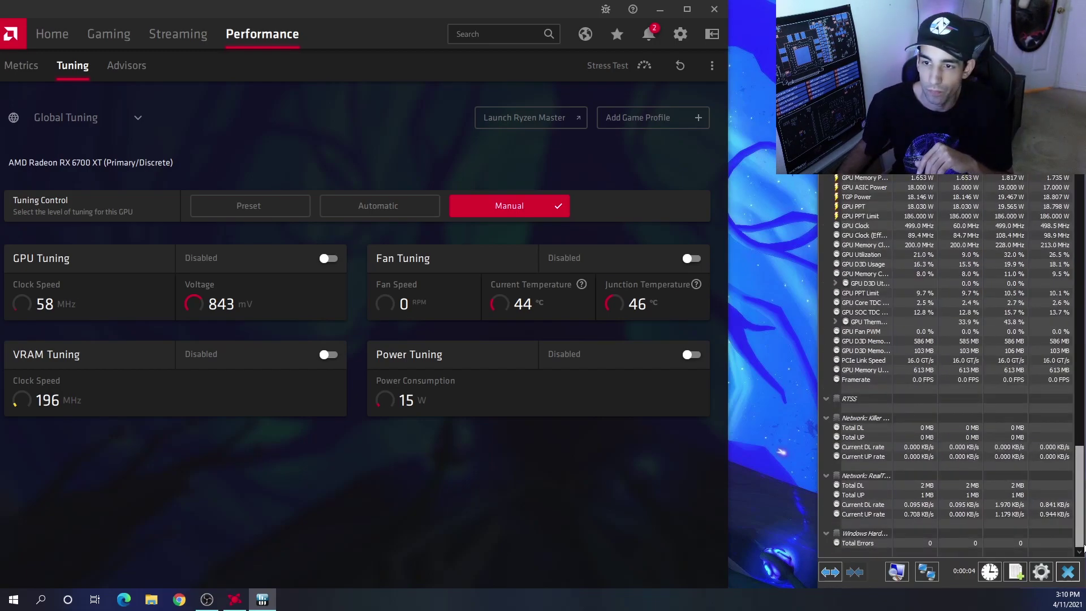
{"action": "scroll", "coordinate": [1081, 499], "scroll_direction": "up", "scroll_amount": 1}
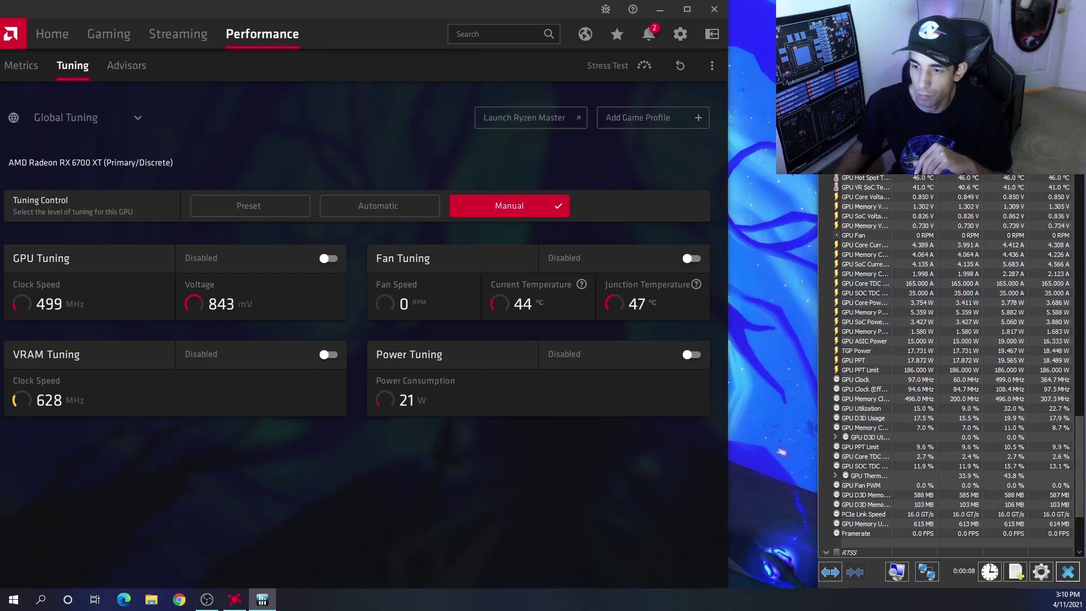
{"action": "scroll", "coordinate": [1079, 422], "scroll_direction": "up", "scroll_amount": 3}
{"action": "scroll", "coordinate": [1078, 421], "scroll_direction": "up", "scroll_amount": 1}
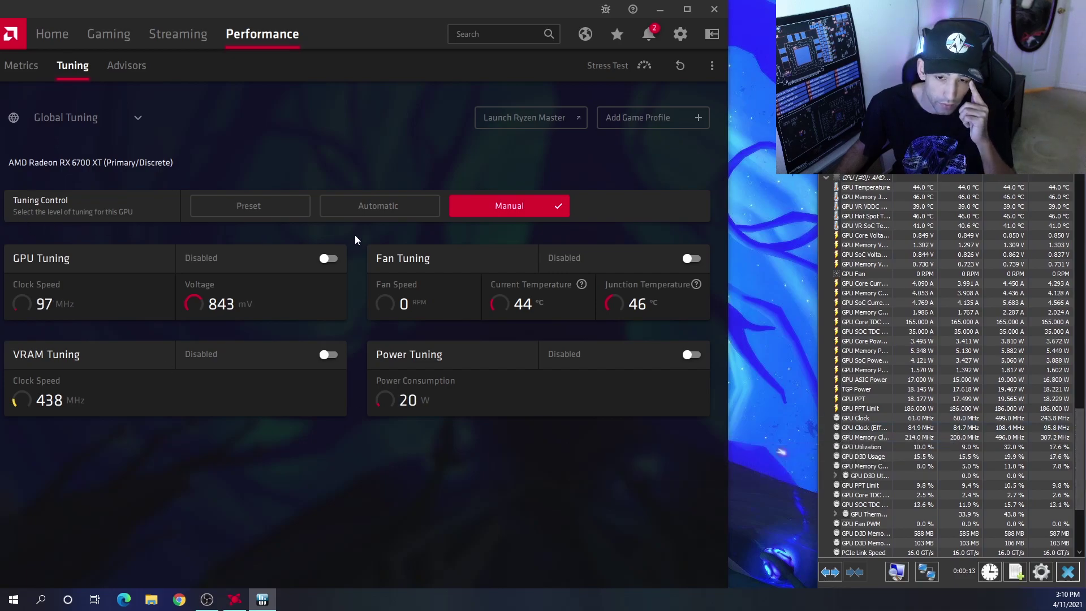
Turn on VRAM tuning with advanced control and raise VRAM max frequency to 2200 MHz.
{"action": "left_click", "coordinate": [333, 358]}
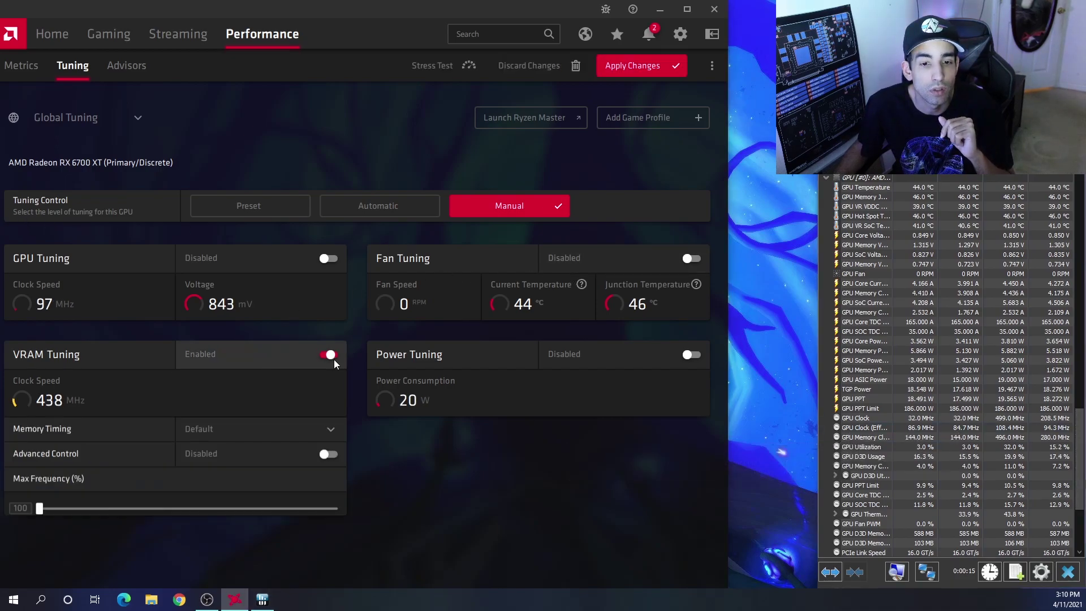
{"action": "left_click", "coordinate": [330, 452]}
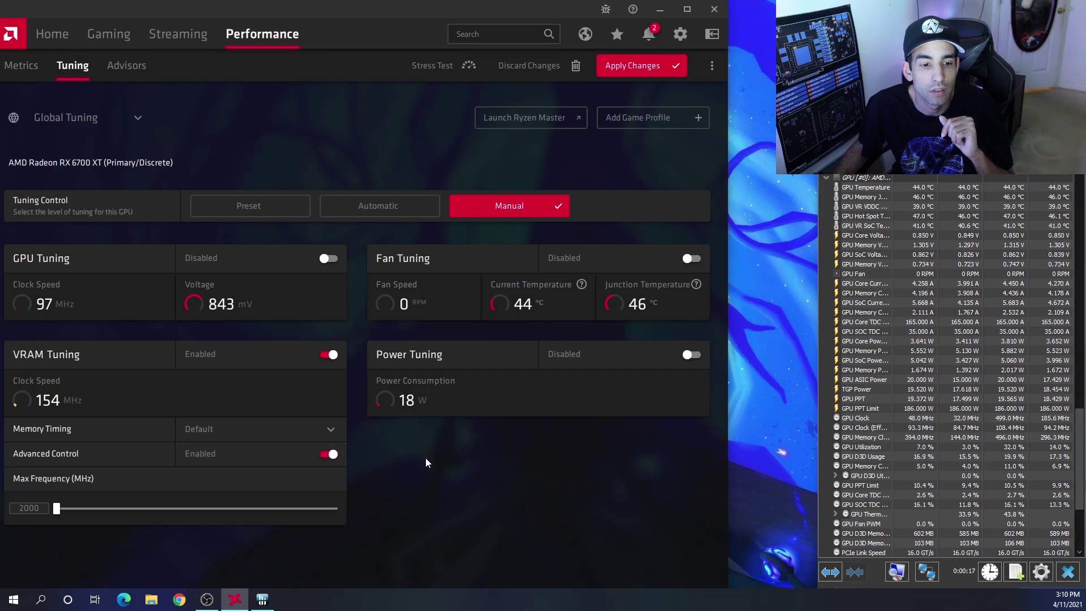
{"action": "left_click_drag", "start_coordinate": [57, 508], "coordinate": [447, 534]}
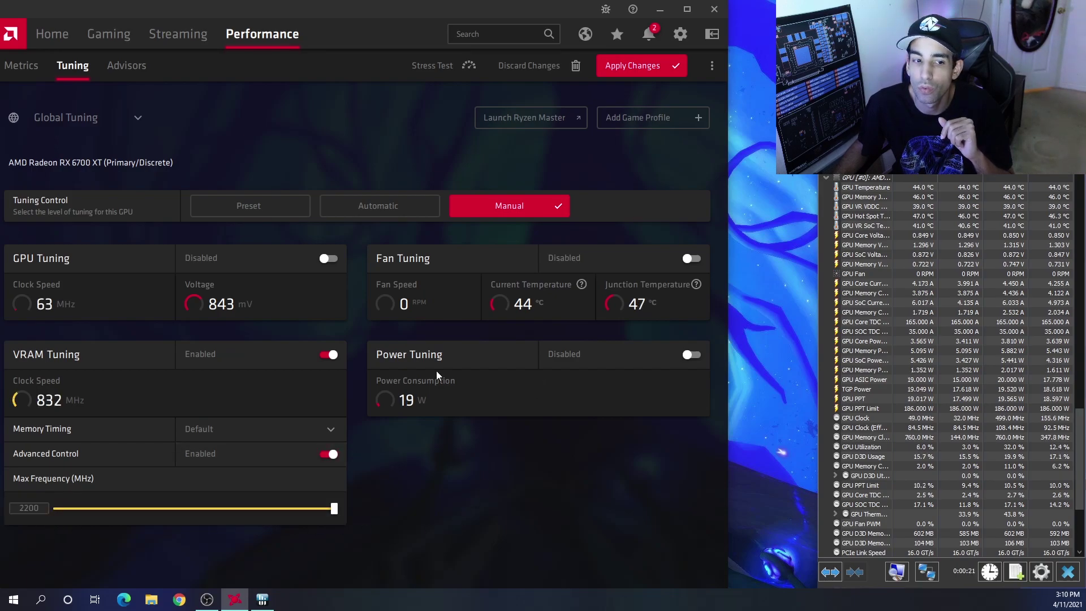
Turn on GPU tuning with advanced control and raise GPU max frequency to 2800 MHz.
{"action": "left_click", "coordinate": [329, 259]}
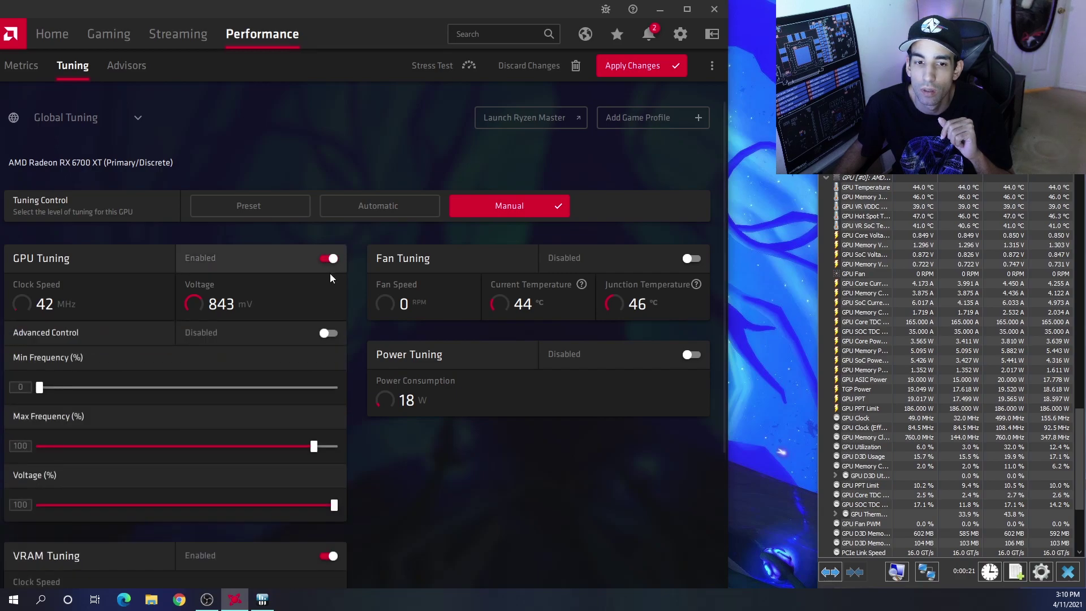
{"action": "left_click", "coordinate": [329, 333]}
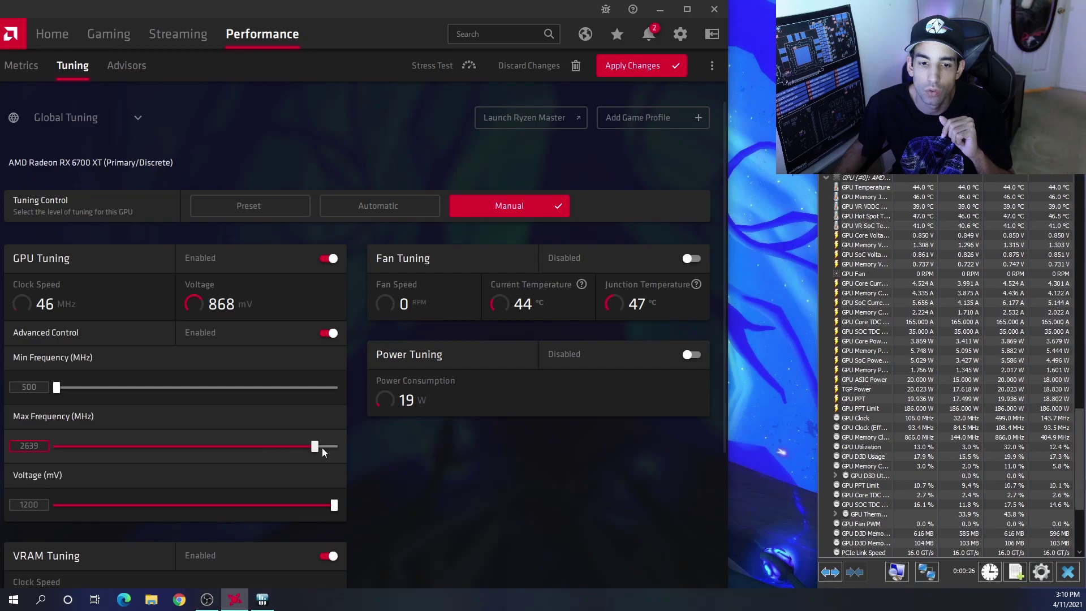
{"action": "left_click_drag", "start_coordinate": [315, 447], "coordinate": [354, 445]}
{"action": "scroll", "coordinate": [457, 469], "scroll_direction": "down", "scroll_amount": 2}
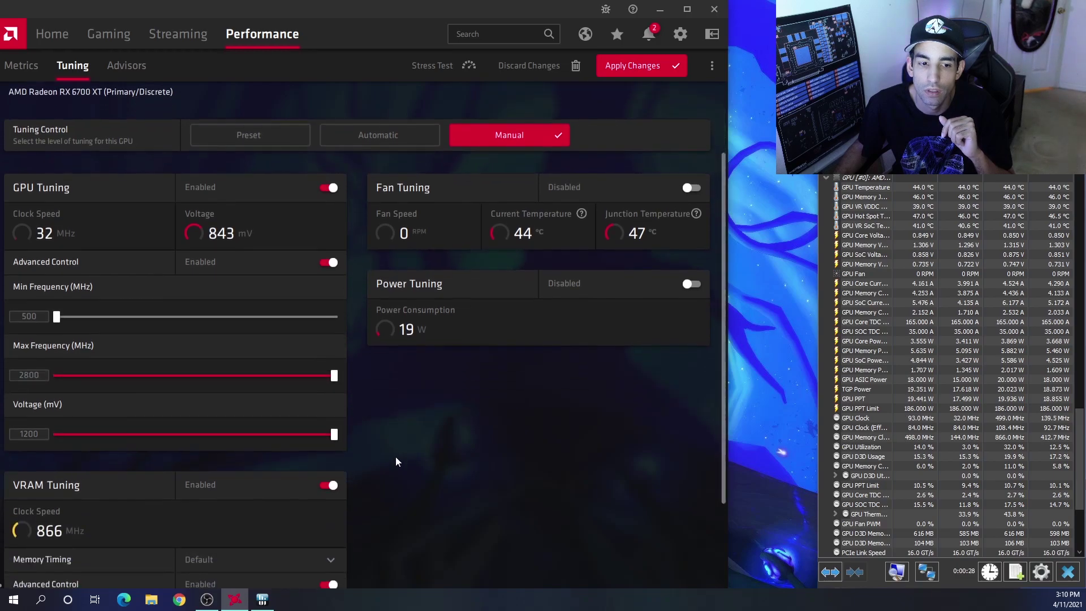
Load the RX 6700 XT ETH.xml profile: GPU 2050 MHz, 950 mV, fan tuning, VRAM 2150 MHz.
{"action": "left_click", "coordinate": [712, 66]}
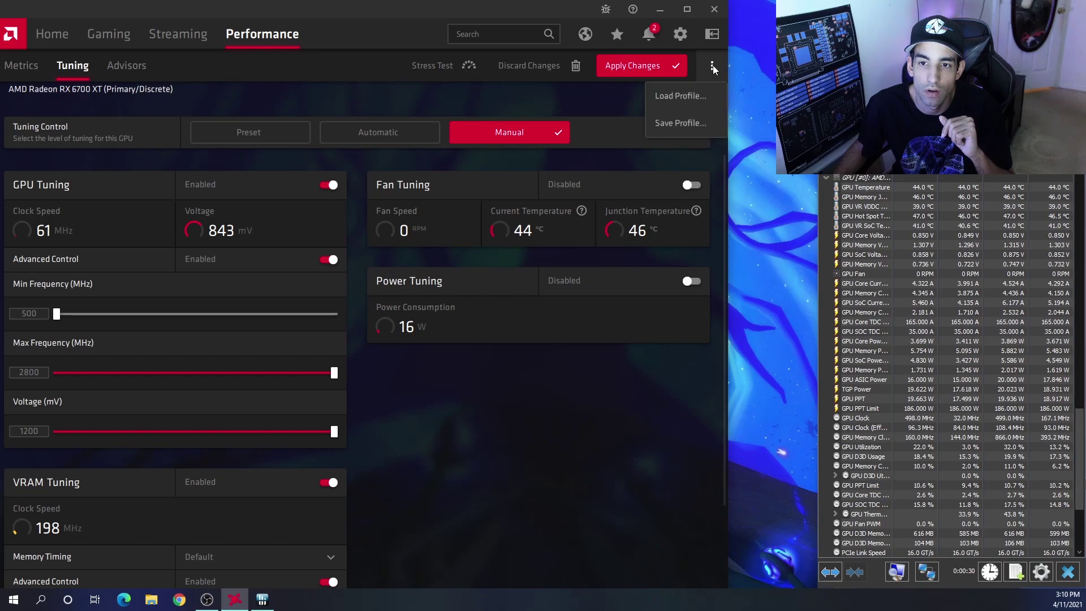
{"action": "left_click", "coordinate": [693, 101]}
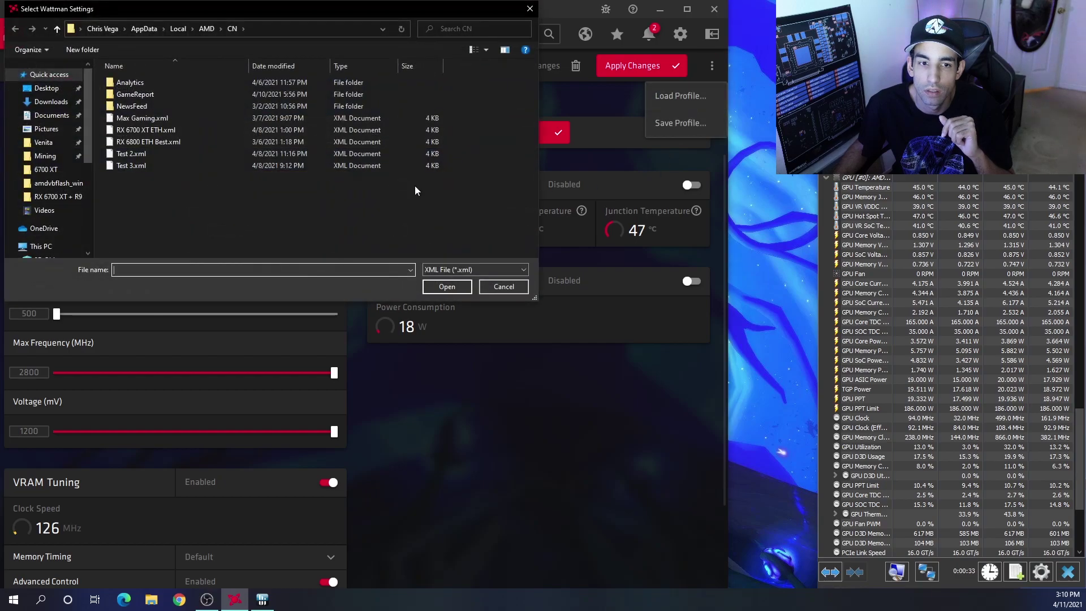
{"action": "left_click", "coordinate": [161, 130]}
{"action": "left_click", "coordinate": [451, 287]}
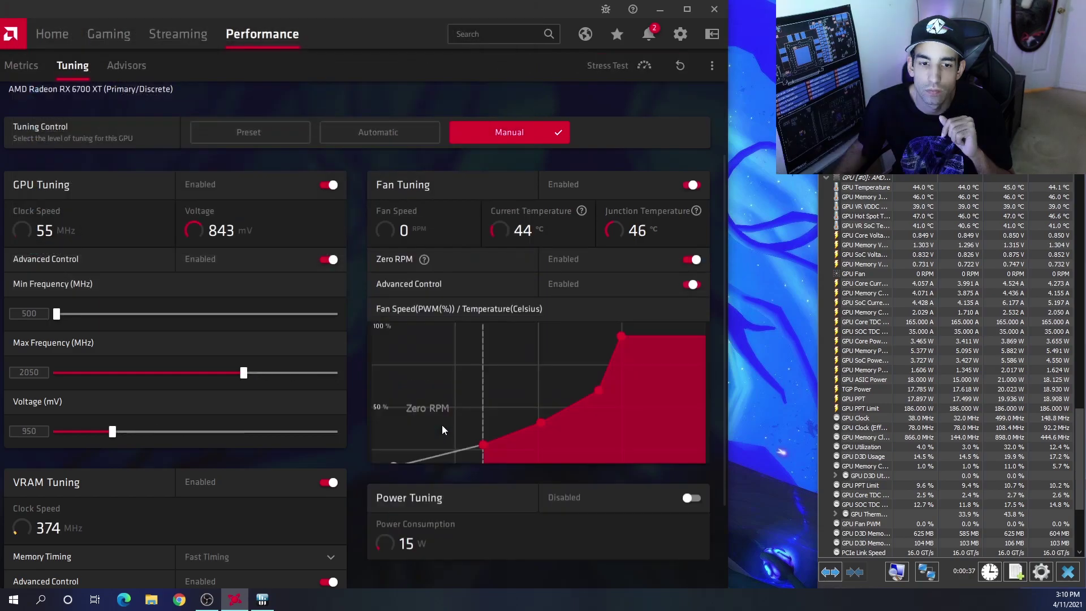
{"action": "scroll", "coordinate": [355, 410], "scroll_direction": "down", "scroll_amount": 2}
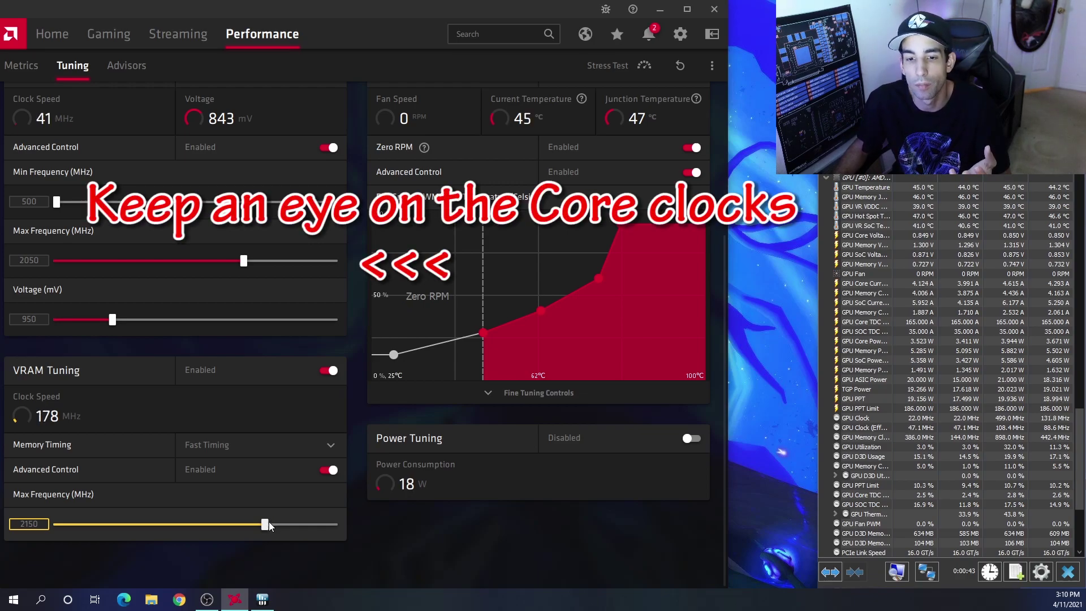
Apply a 2200 MHz VRAM overclock and move the miner console window to the top.
{"action": "left_click_drag", "start_coordinate": [268, 521], "coordinate": [422, 533]}
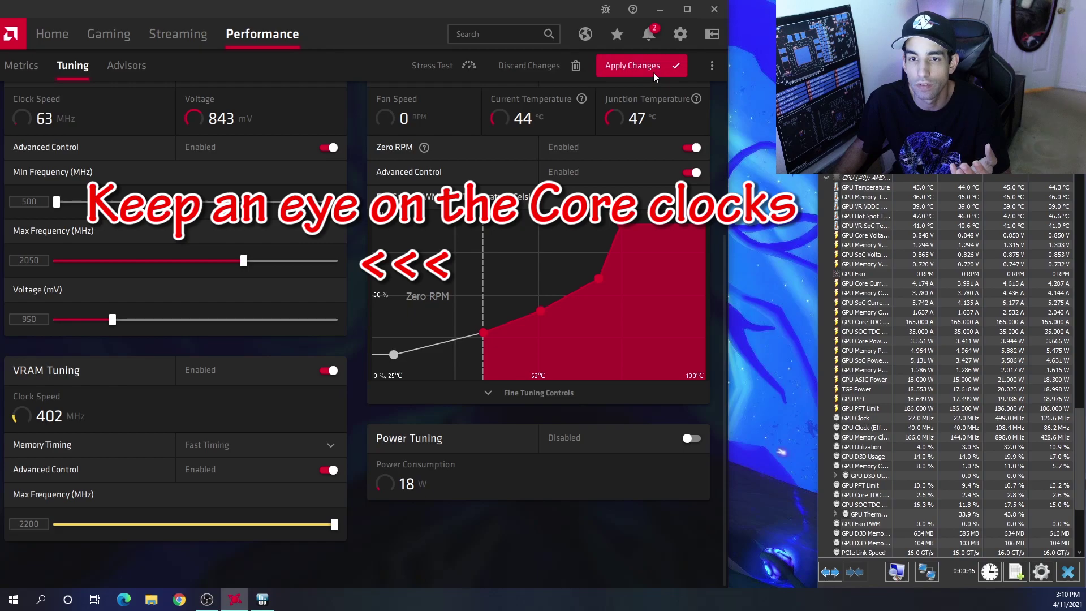
{"action": "left_click", "coordinate": [652, 71]}
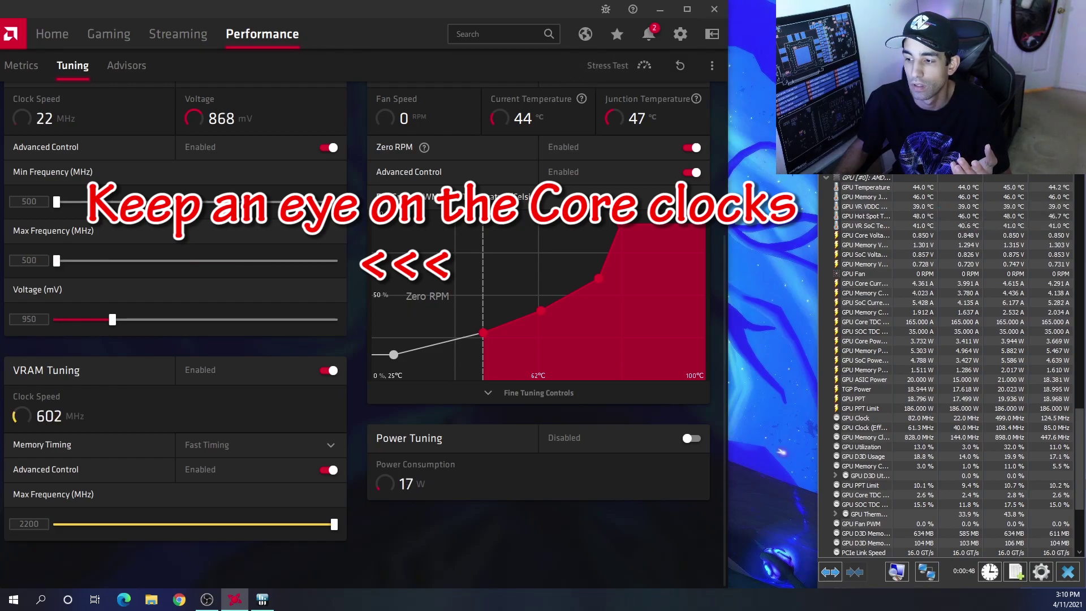
{"action": "key", "text": "super+e"}
{"action": "key", "text": "alt+F4"}
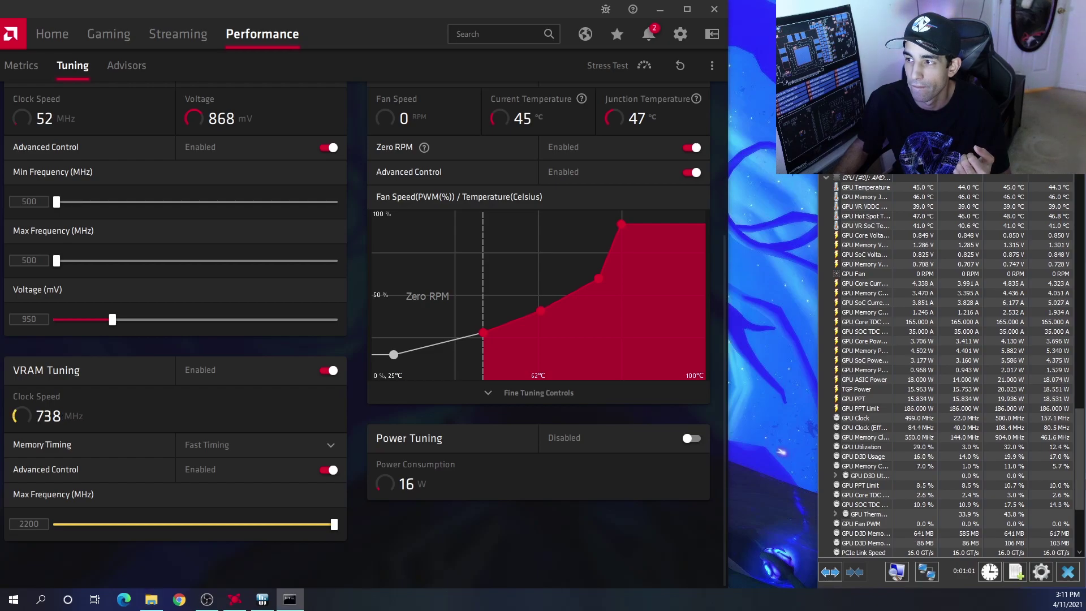
{"action": "left_click_drag", "start_coordinate": [572, 110], "coordinate": [628, 15]}
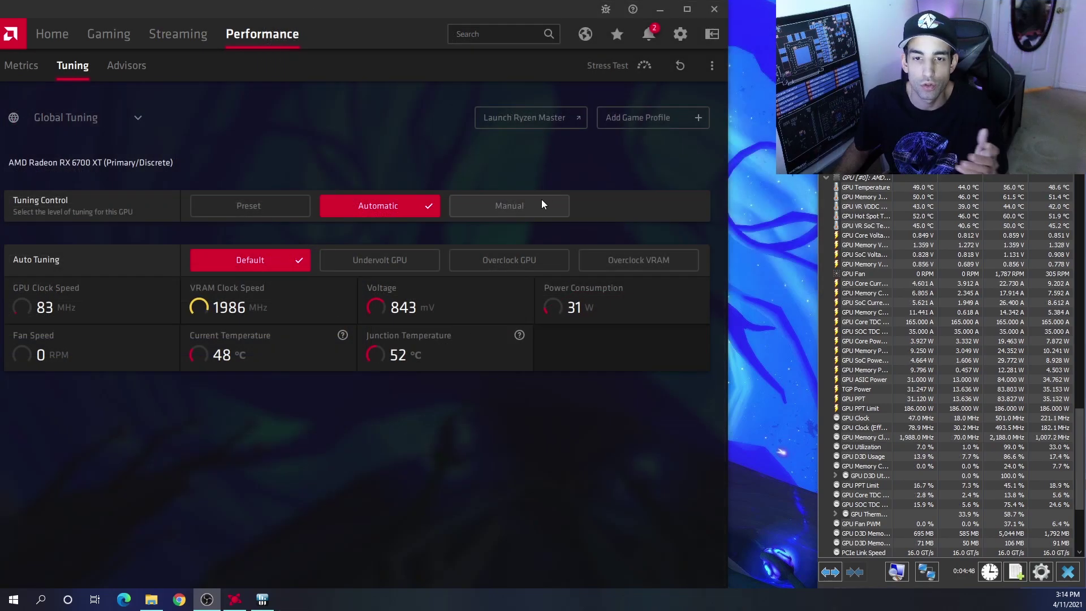
Set Tuning Control to Manual and enable VRAM Tuning, GPU Tuning and GPU Advanced Control.
{"action": "left_click", "coordinate": [541, 203]}
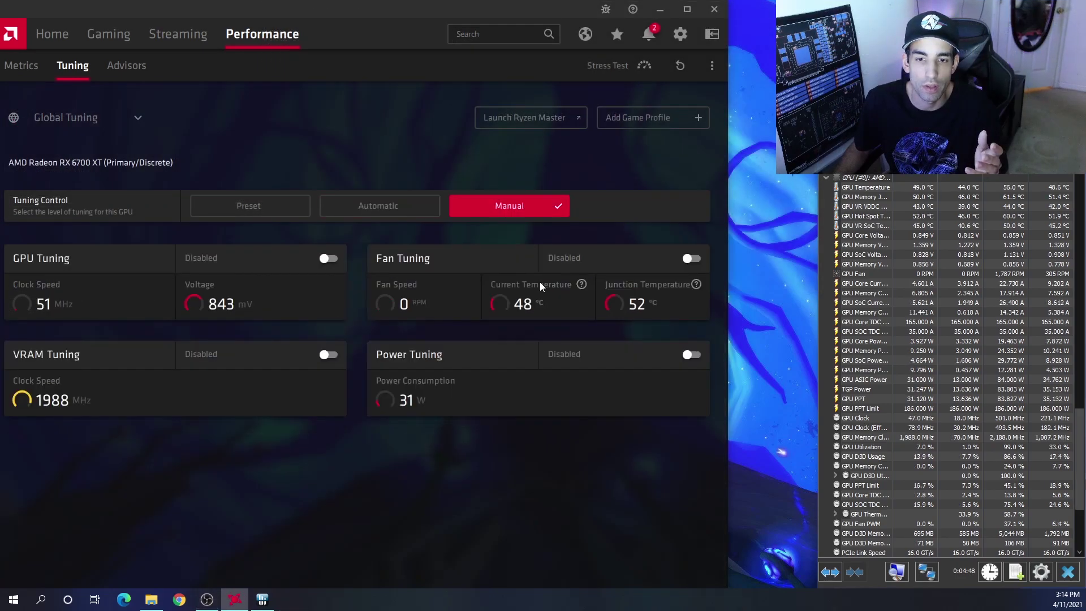
{"action": "left_click", "coordinate": [325, 356]}
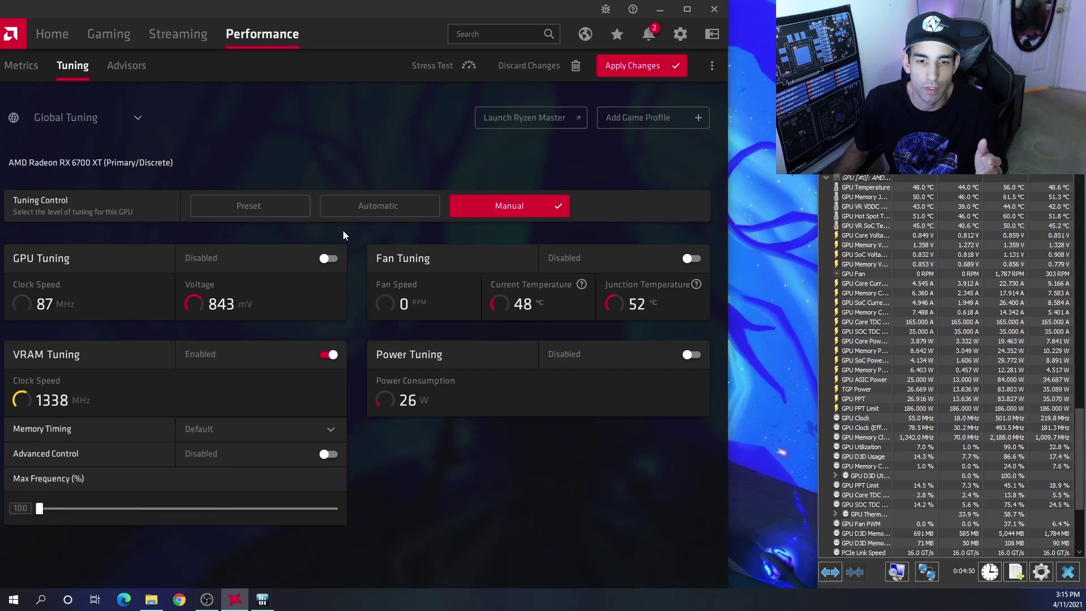
{"action": "left_click", "coordinate": [332, 254]}
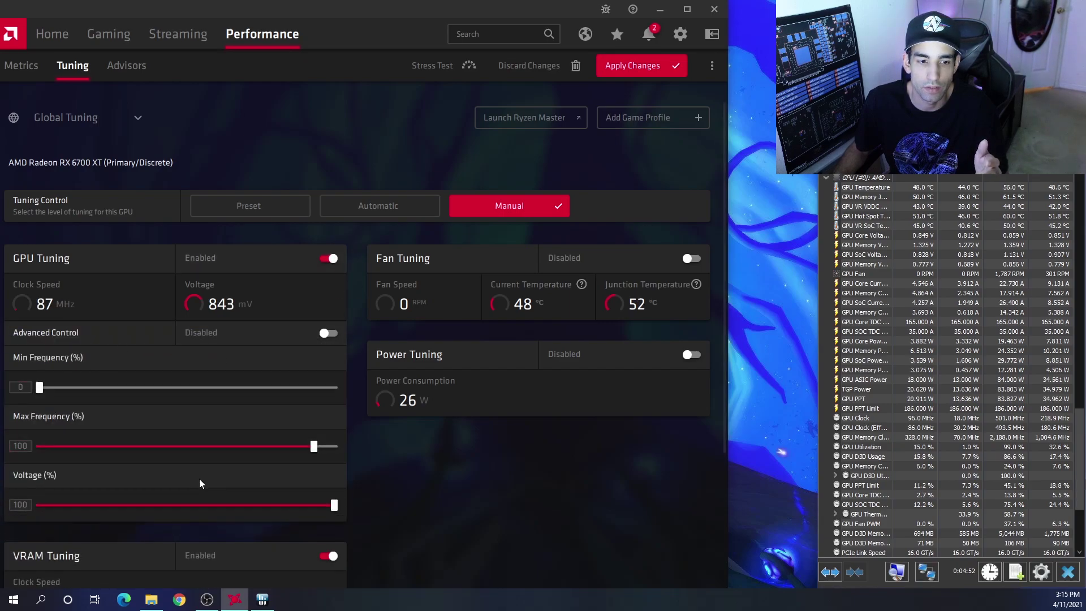
{"action": "left_click", "coordinate": [330, 336]}
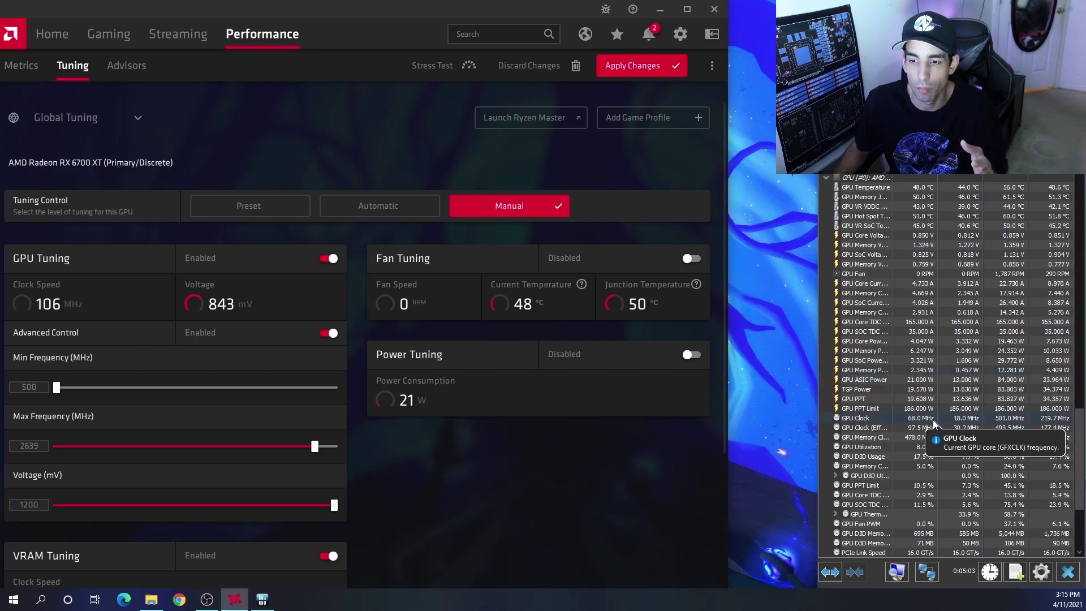
Scroll through the tuning panels to check the raised 2639 MHz and 1200 mV limits.
{"action": "scroll", "coordinate": [392, 415], "scroll_direction": "down", "scroll_amount": 3}
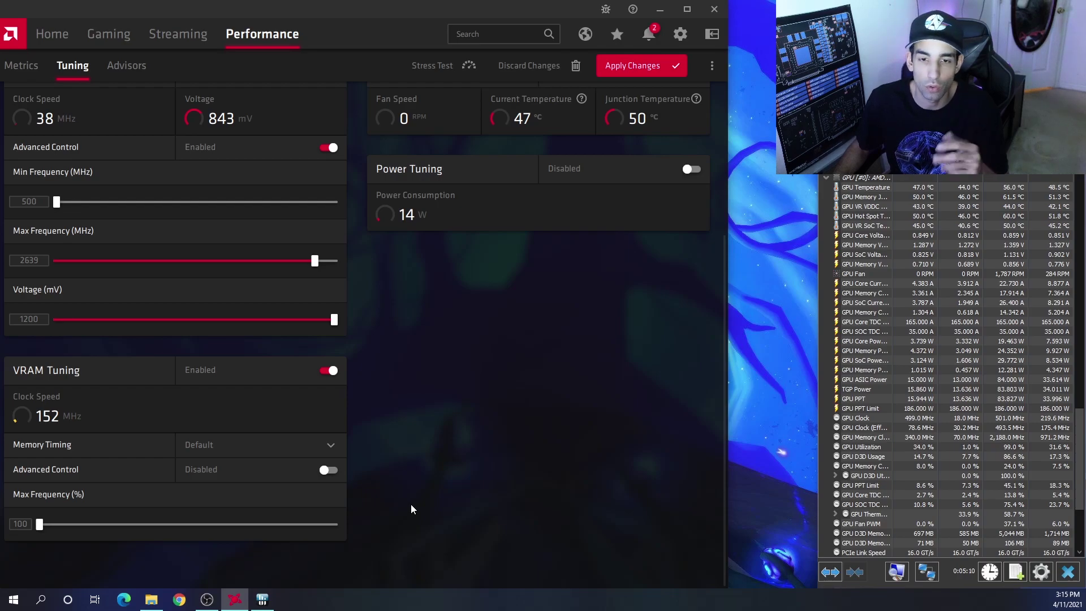
{"action": "scroll", "coordinate": [441, 502], "scroll_direction": "up", "scroll_amount": 3}
{"action": "scroll", "coordinate": [616, 481], "scroll_direction": "down", "scroll_amount": 2}
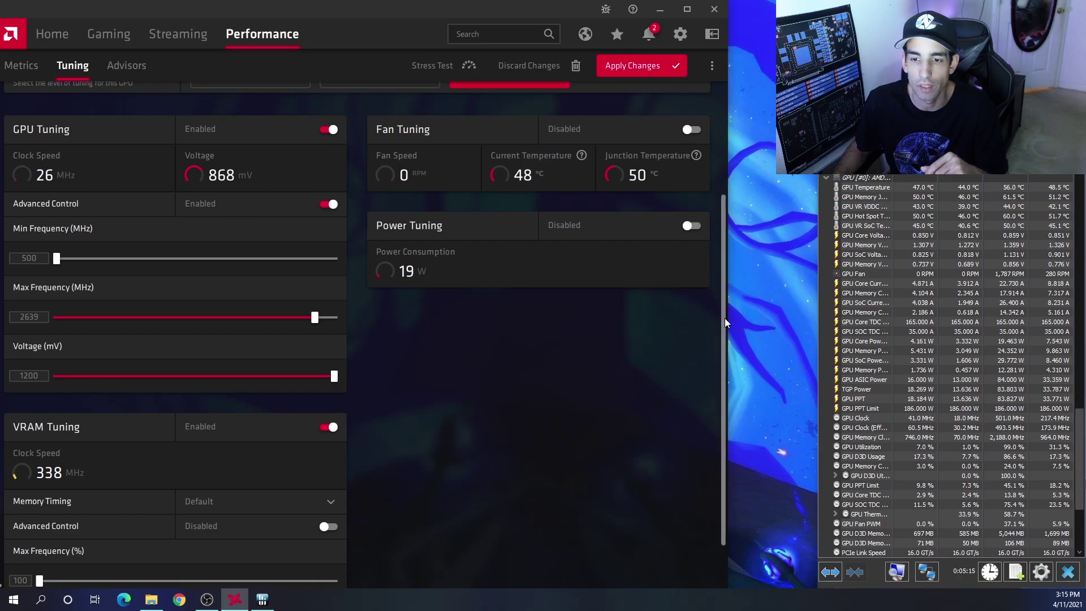
{"action": "left_click_drag", "start_coordinate": [725, 317], "coordinate": [717, 300]}
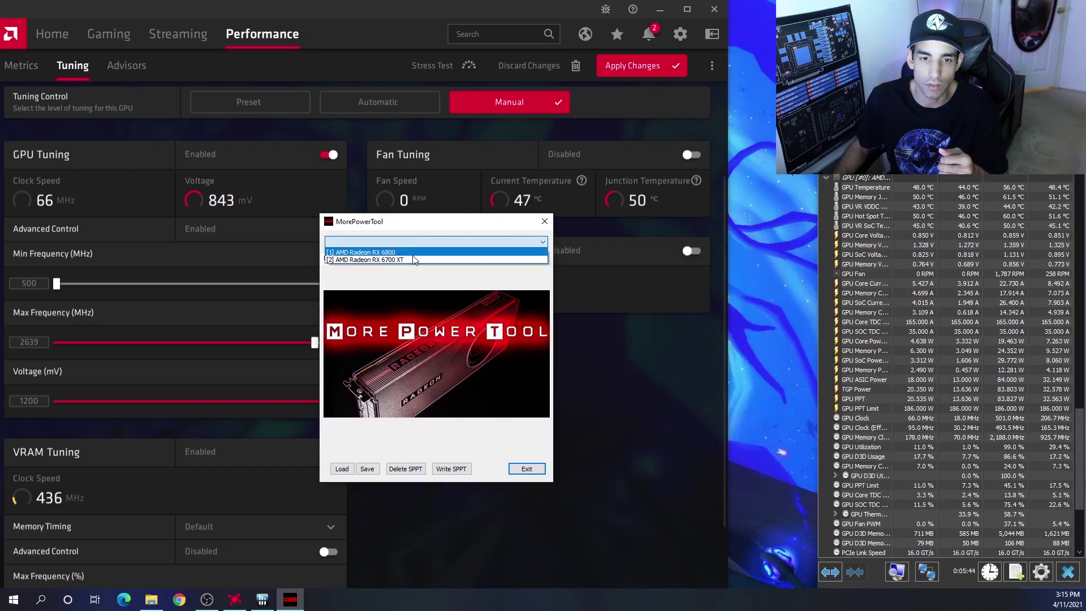
Load the Navi 22.rom backup into MorePowerTool for the RX 6700 XT.
{"action": "left_click", "coordinate": [413, 259]}
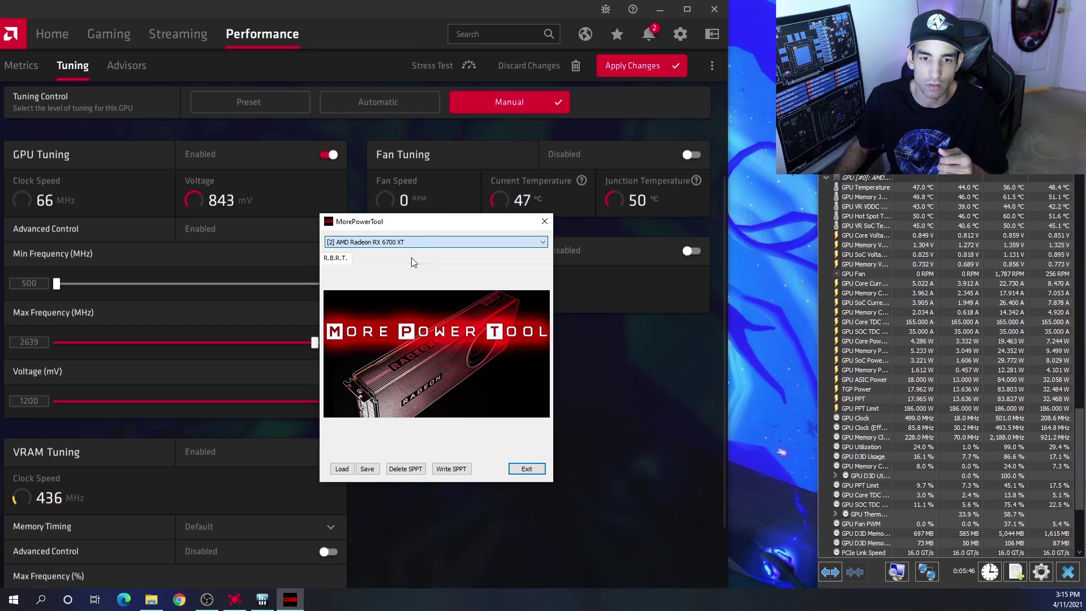
{"action": "left_click", "coordinate": [342, 469]}
{"action": "left_click", "coordinate": [419, 296]}
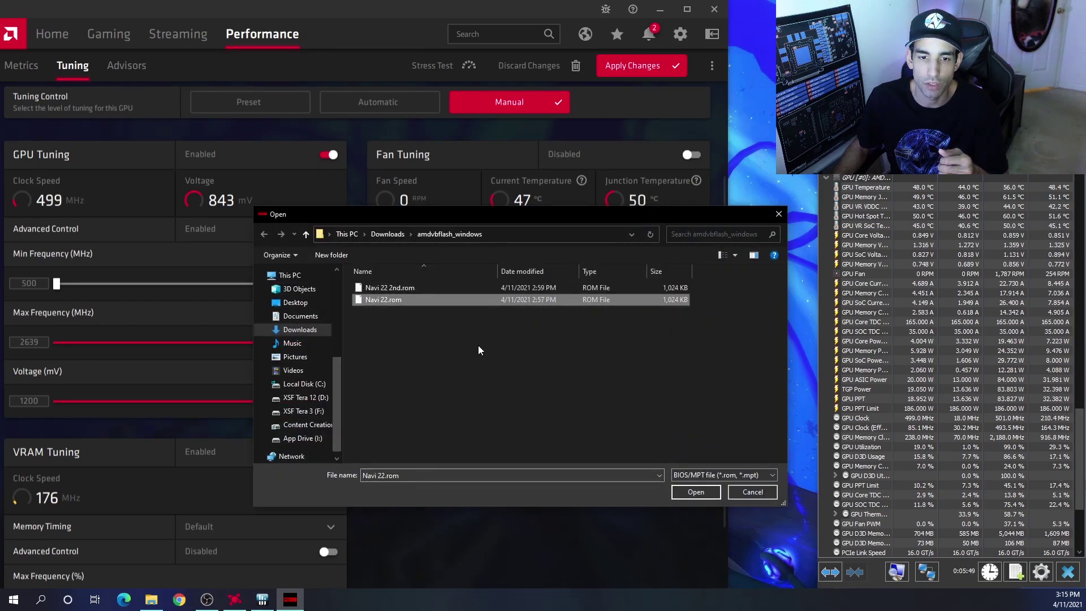
{"action": "left_click", "coordinate": [707, 495]}
Review the Overdrive Limits, Power and Voltage, Frequency, Curve and Fan tabs.
{"action": "left_click", "coordinate": [378, 259]}
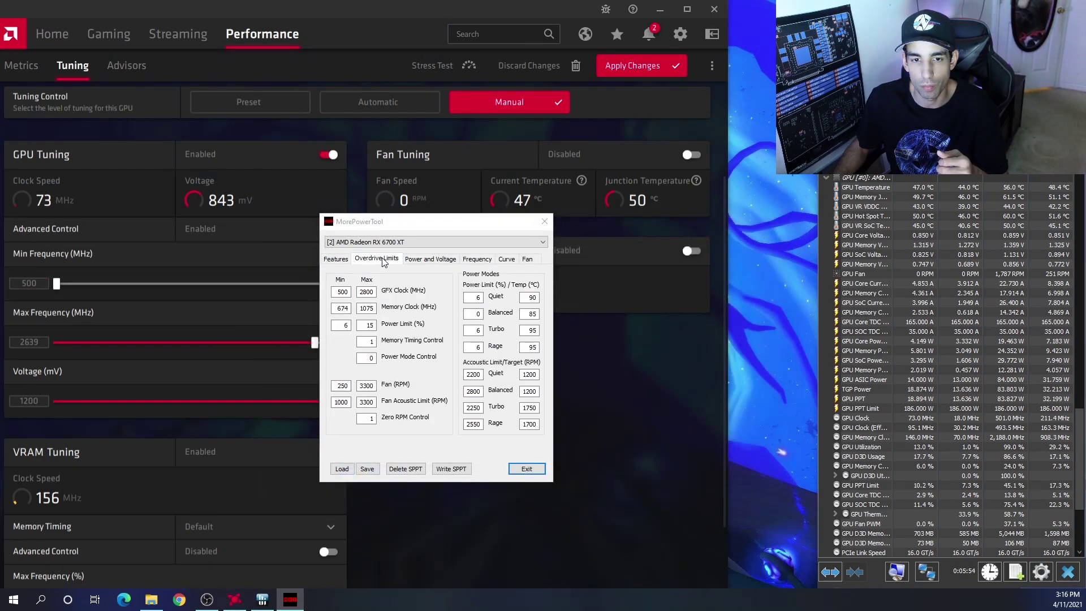
{"action": "left_click", "coordinate": [416, 261]}
{"action": "left_click", "coordinate": [477, 260]}
{"action": "left_click", "coordinate": [505, 260]}
{"action": "left_click", "coordinate": [527, 259]}
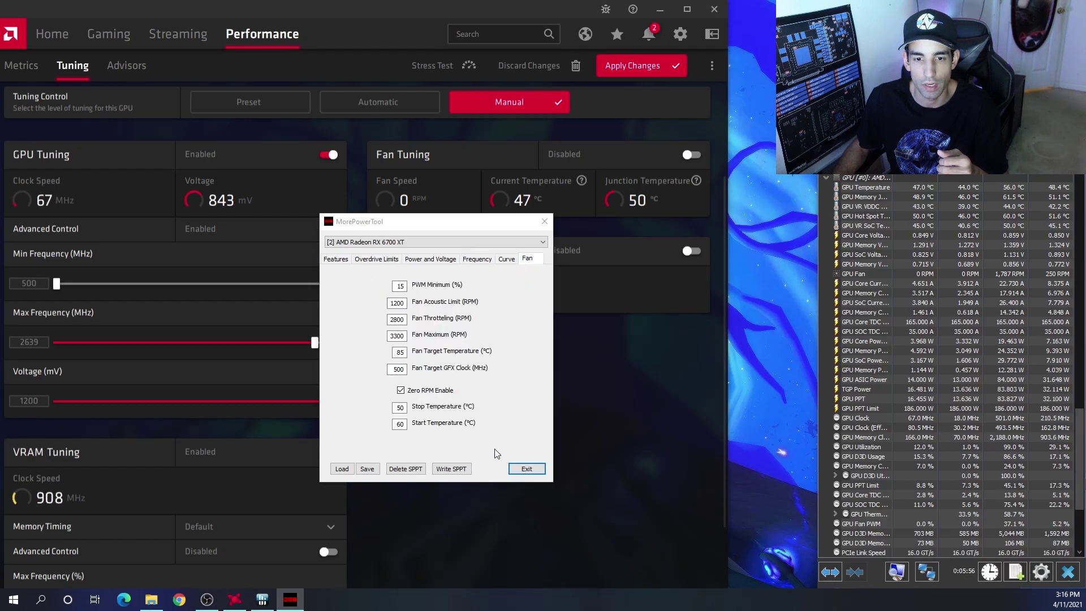
Write the soft PowerPlay table to the card, confirm, and exit MorePowerTool.
{"action": "left_click", "coordinate": [435, 473]}
{"action": "left_click", "coordinate": [449, 368]}
{"action": "left_click", "coordinate": [526, 468]}
Launch Red BIOS Editor and browse to the Downloads\amdvbflash_windows folder to load a BIOS.
{"action": "key", "text": "super"}
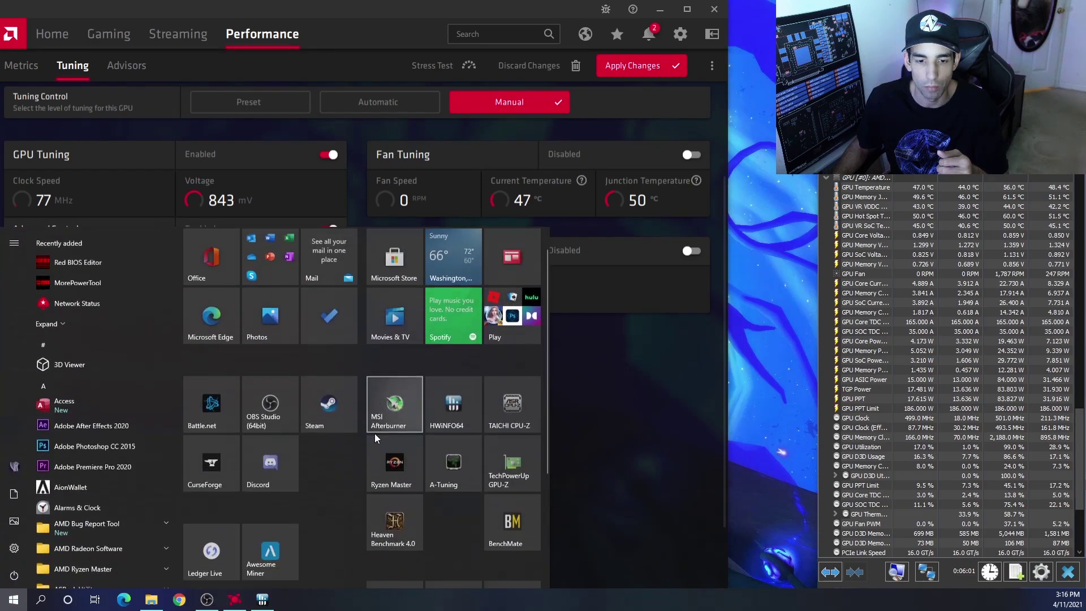
{"action": "left_click", "coordinate": [471, 508]}
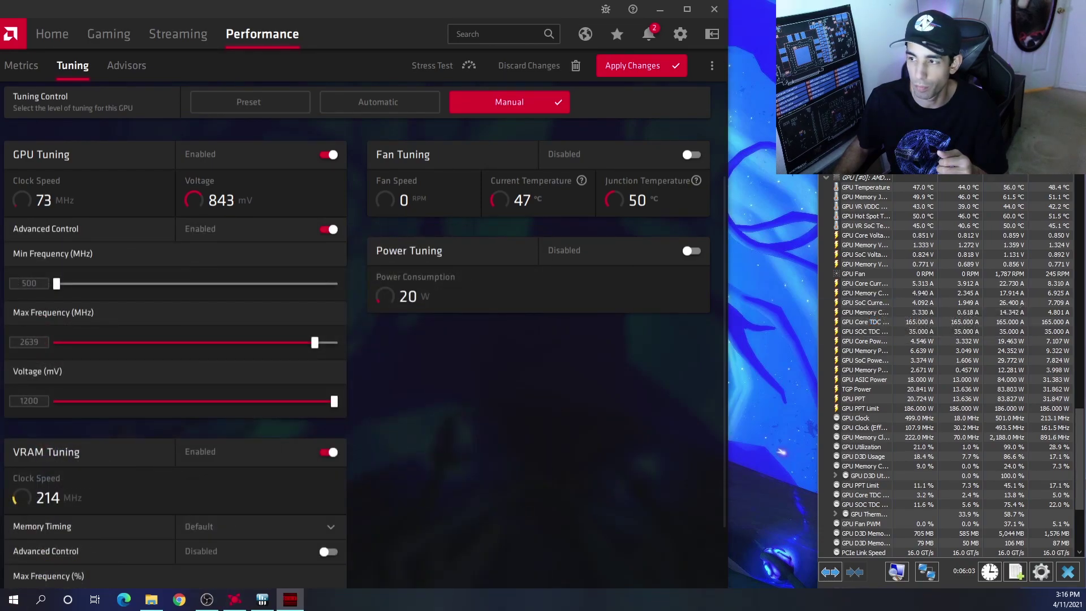
{"action": "left_click", "coordinate": [319, 462]}
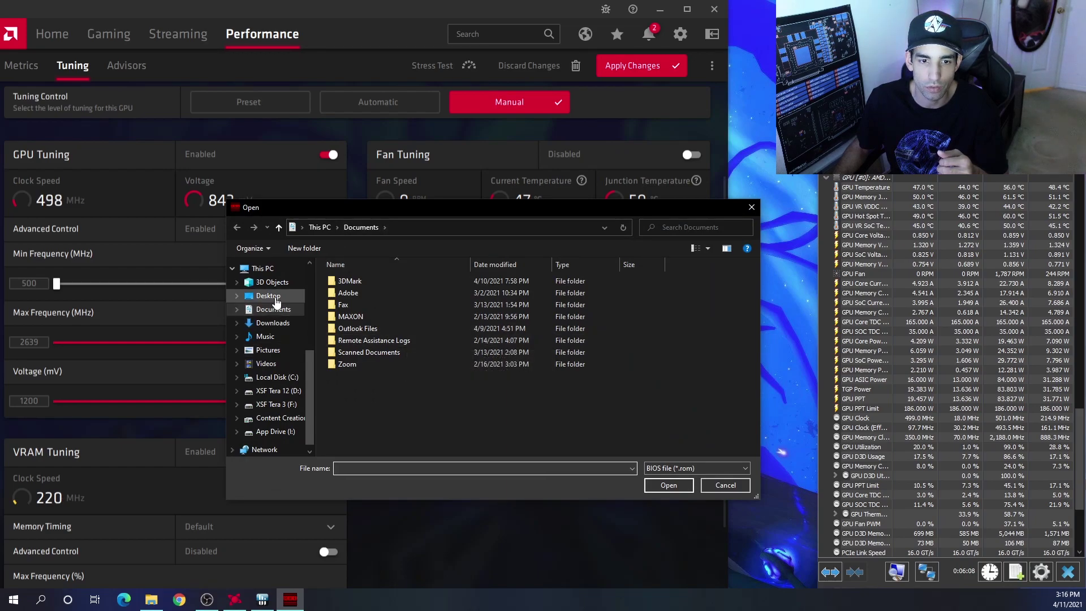
{"action": "left_click", "coordinate": [273, 323]}
{"action": "double_click", "coordinate": [408, 300]}
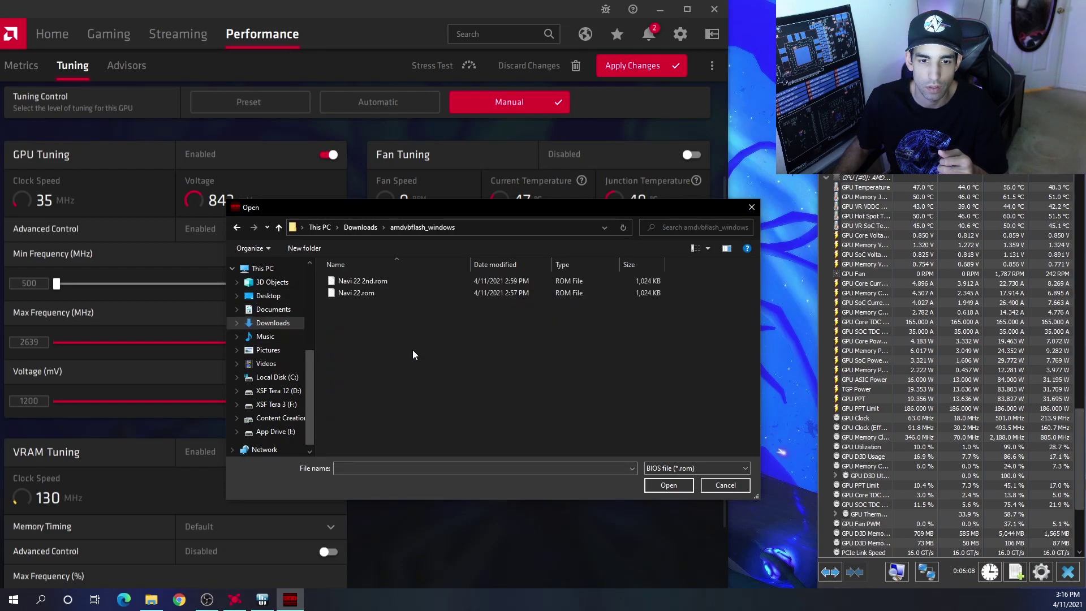
Load Navi 22.rom, dismiss the not-supported error, and exit Red BIOS Editor.
{"action": "left_click", "coordinate": [410, 291]}
{"action": "left_click", "coordinate": [669, 485]}
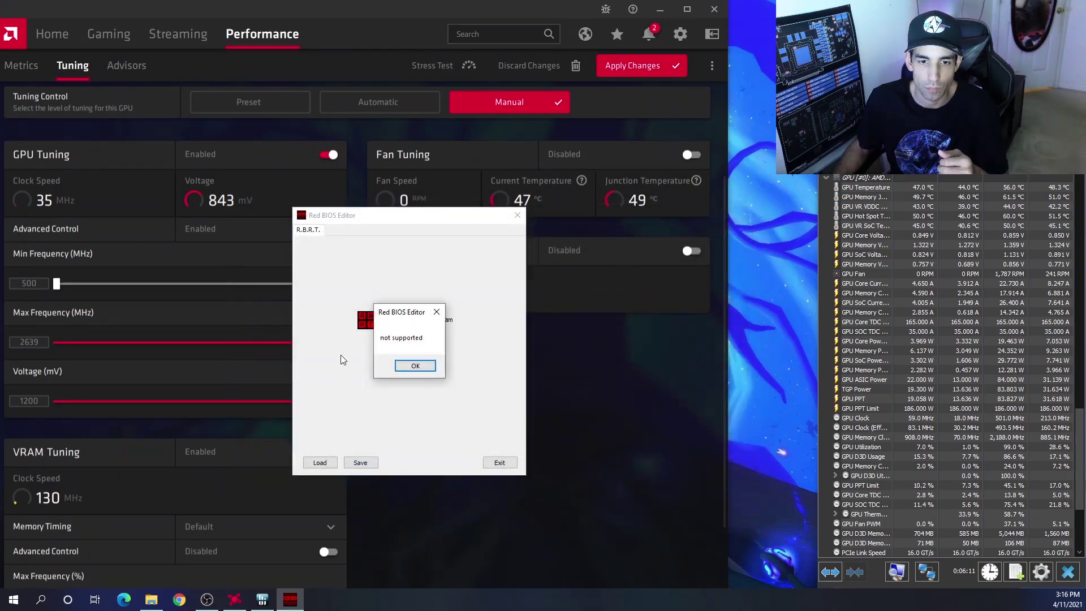
{"action": "left_click", "coordinate": [424, 362]}
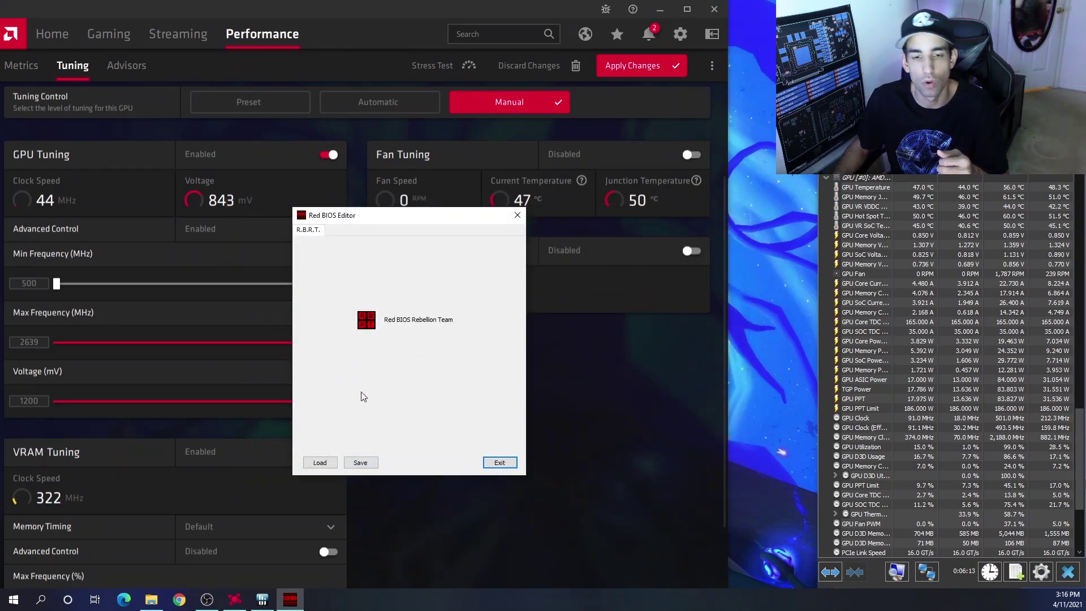
{"action": "left_click", "coordinate": [509, 463]}
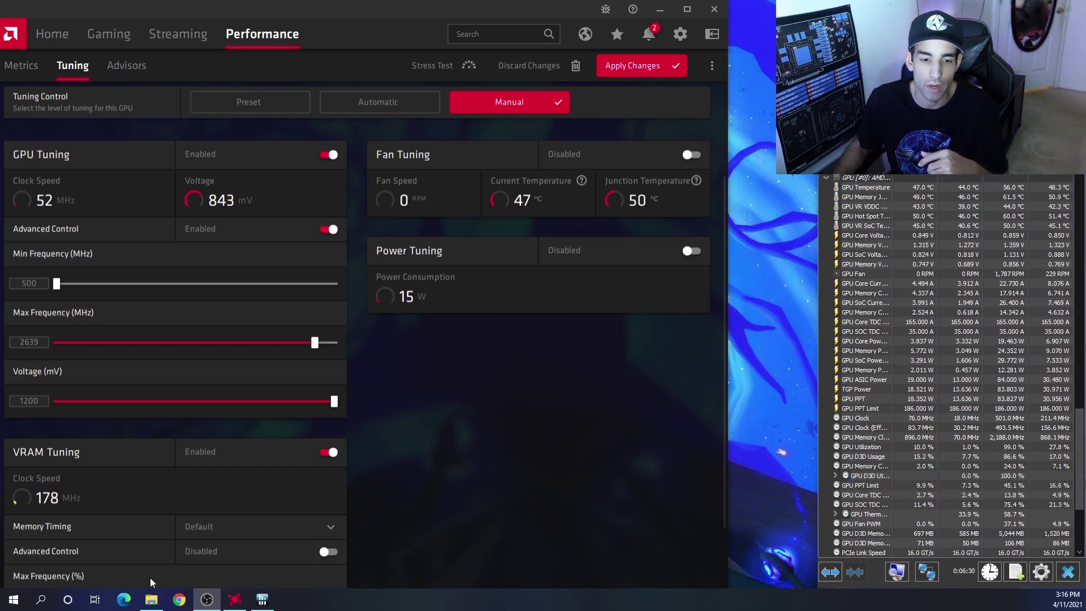
{"action": "left_click", "coordinate": [179, 600]}
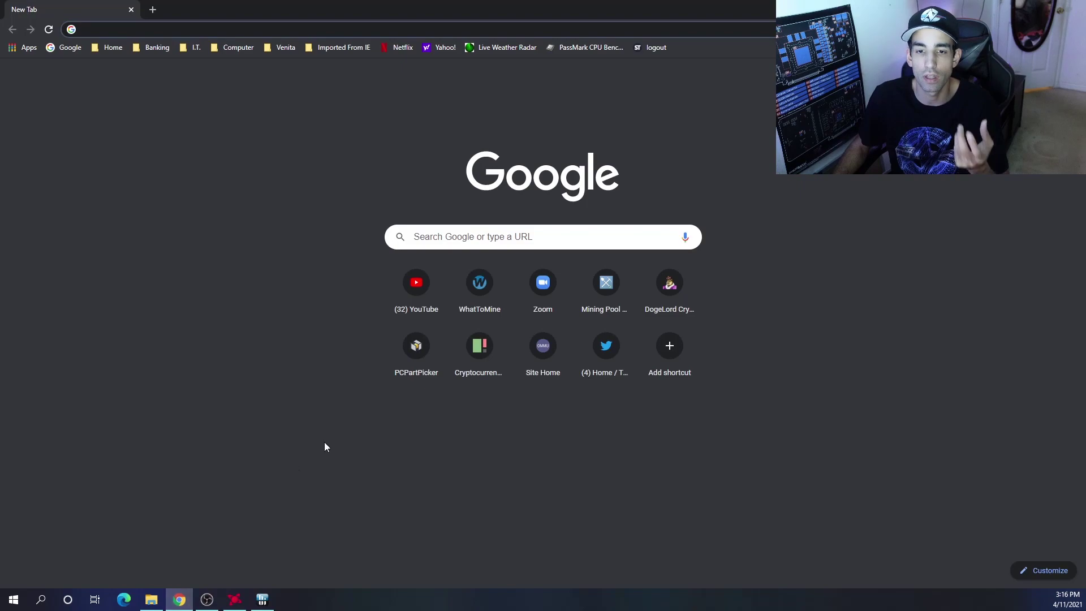